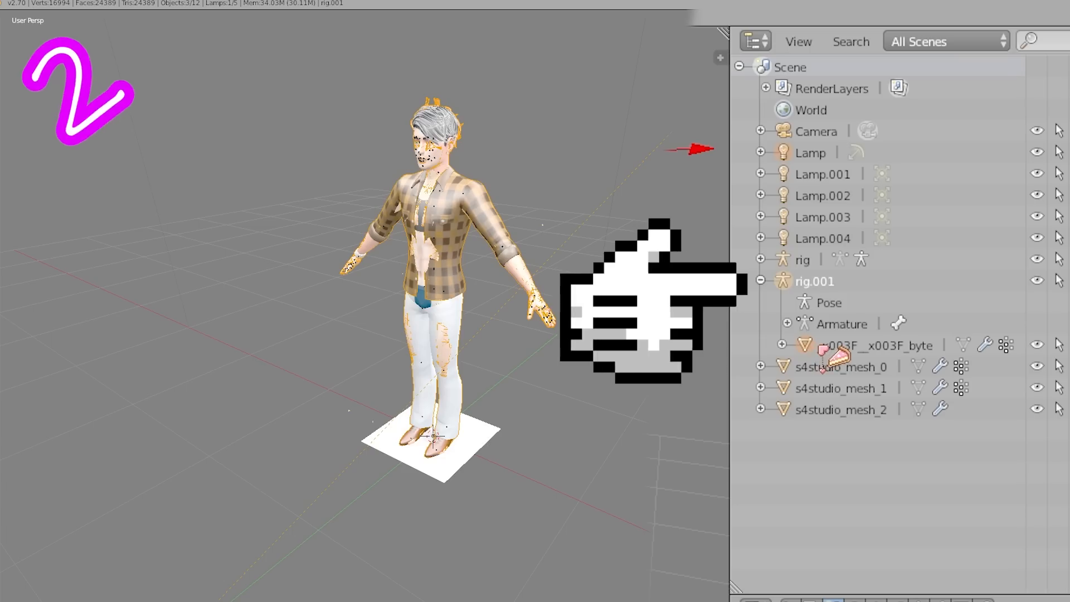
Unparent the _x003F__x003F_byte mesh from rig.001 and delete the rig.001 armature.
{"action": "left_click_drag", "start_coordinate": [822, 349], "coordinate": [820, 496]}
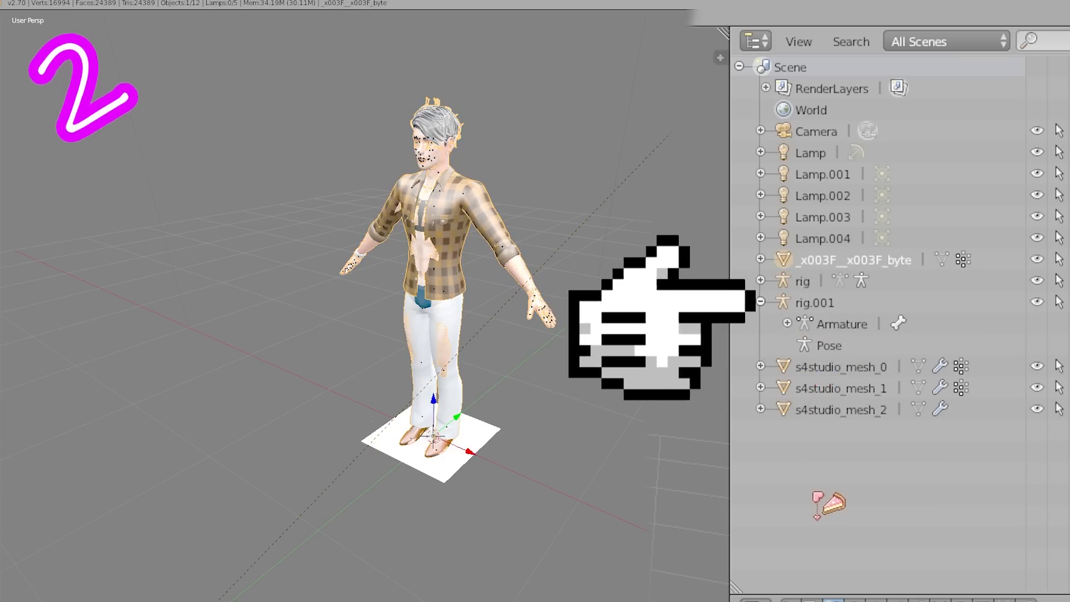
{"action": "right_click", "coordinate": [819, 303]}
{"action": "left_click", "coordinate": [785, 372]}
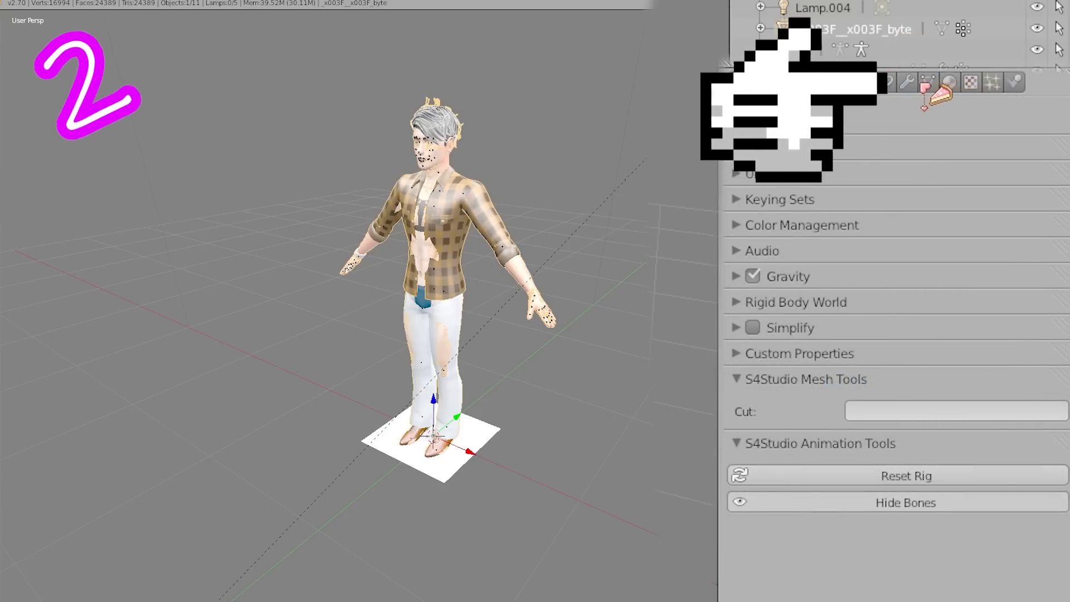
Rename the two UV maps of the _x003F__x003F_byte mesh to uv_0 and uv_1.
{"action": "left_click", "coordinate": [927, 83]}
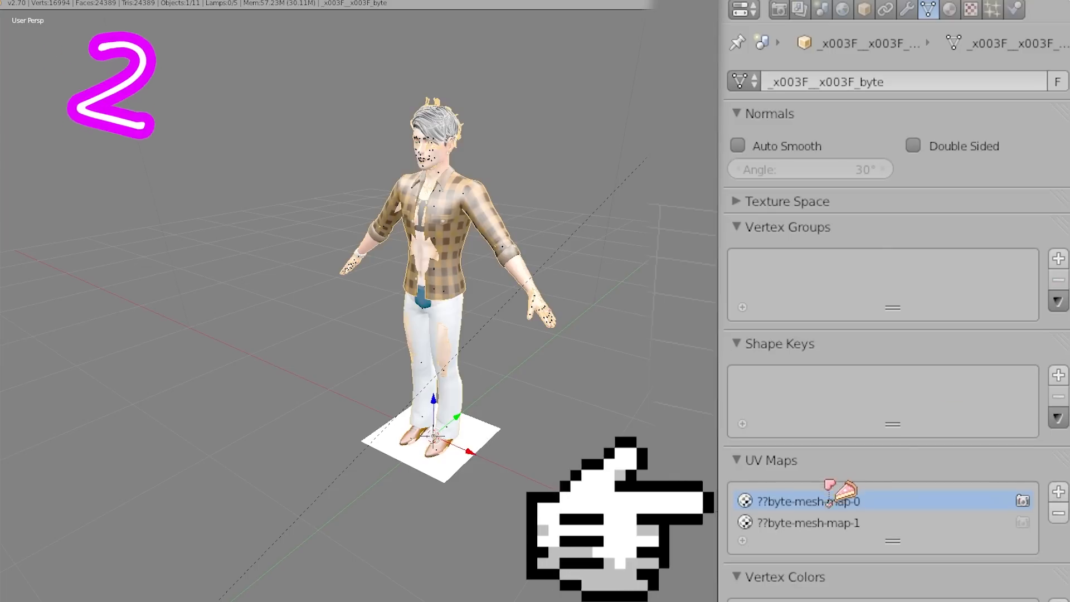
{"action": "double_click", "coordinate": [829, 500]}
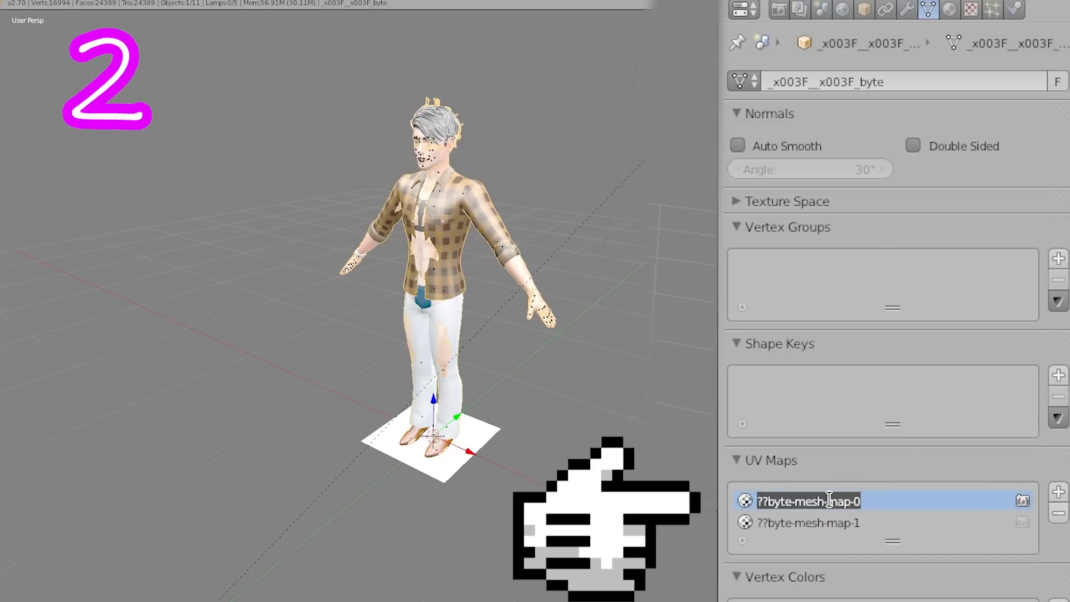
{"action": "type", "text": "uv_0"}
{"action": "key", "text": "ctrl+a"}
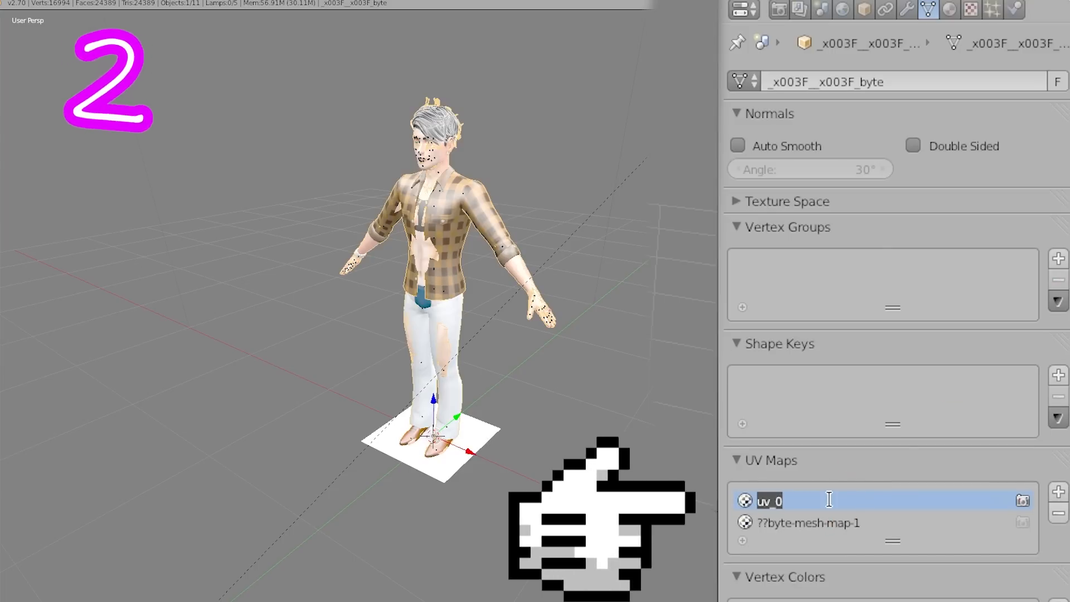
{"action": "double_click", "coordinate": [819, 522]}
{"action": "type", "text": "uv_0"}
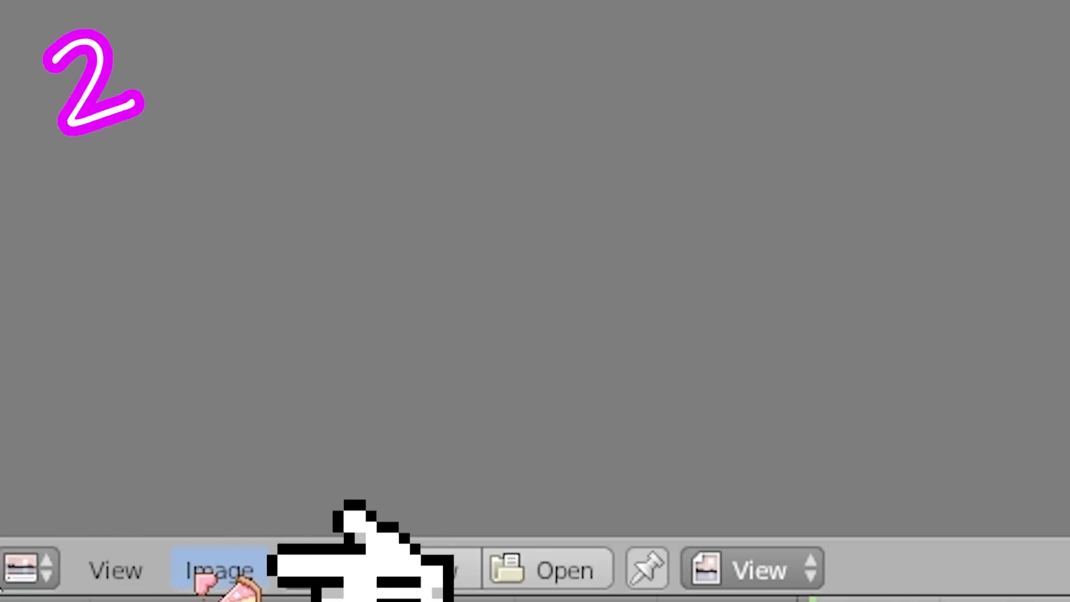
With the STUDIO_MESH_1 template image as guide, delete the head, hair and head accessory vertices from _x003F__x003F_byte.001.
{"action": "left_click", "coordinate": [219, 569]}
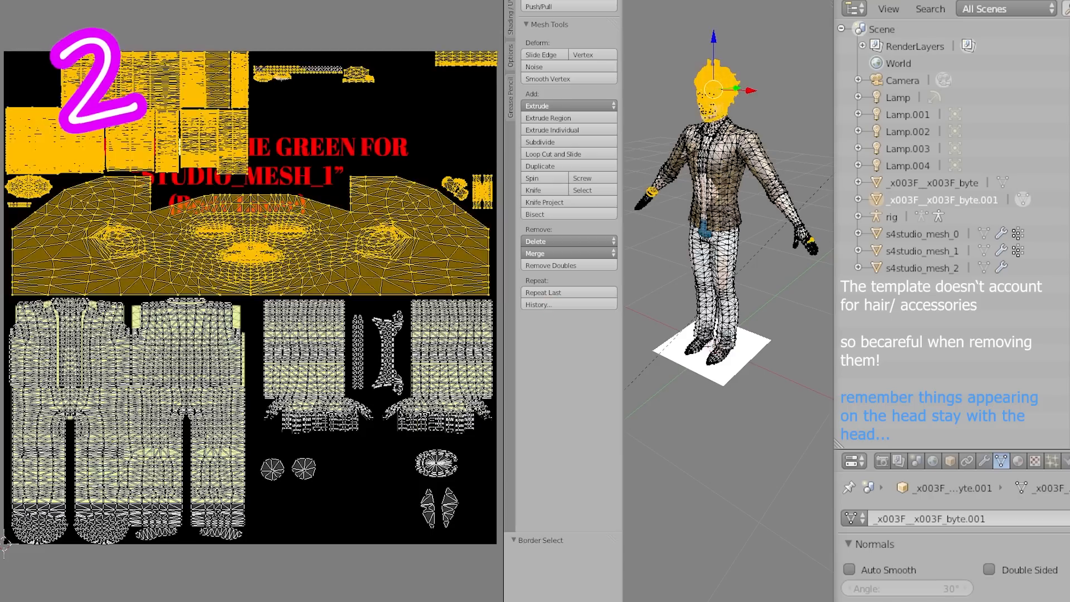
{"action": "key", "text": "x"}
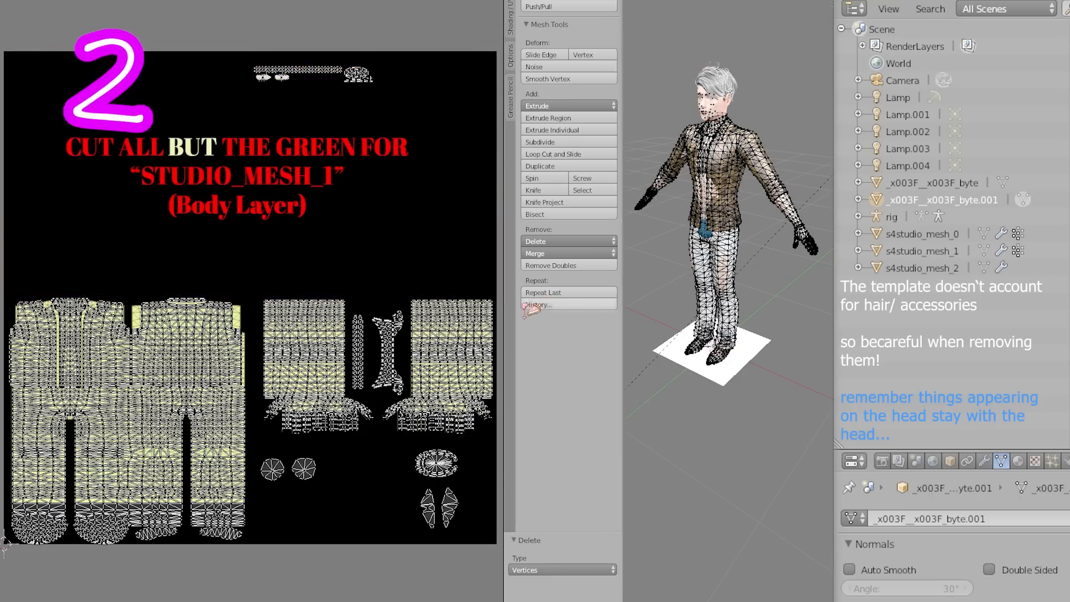
{"action": "key", "text": "Tab"}
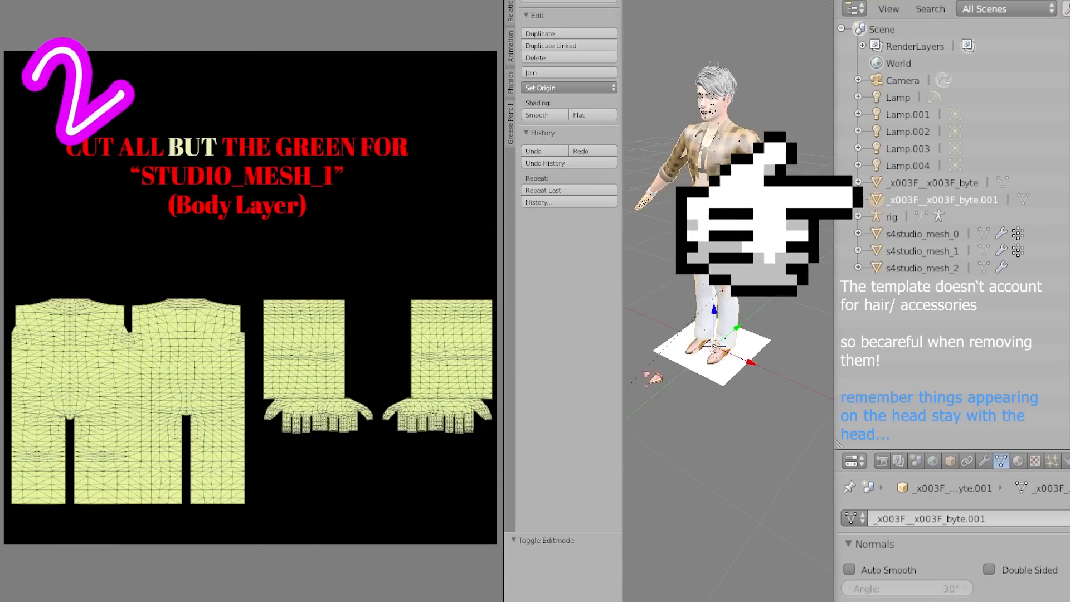
Rename the _x003F__x003F_byte.001 object to "for mesh_1".
{"action": "double_click", "coordinate": [977, 200]}
{"action": "type", "text": "for mesh"}
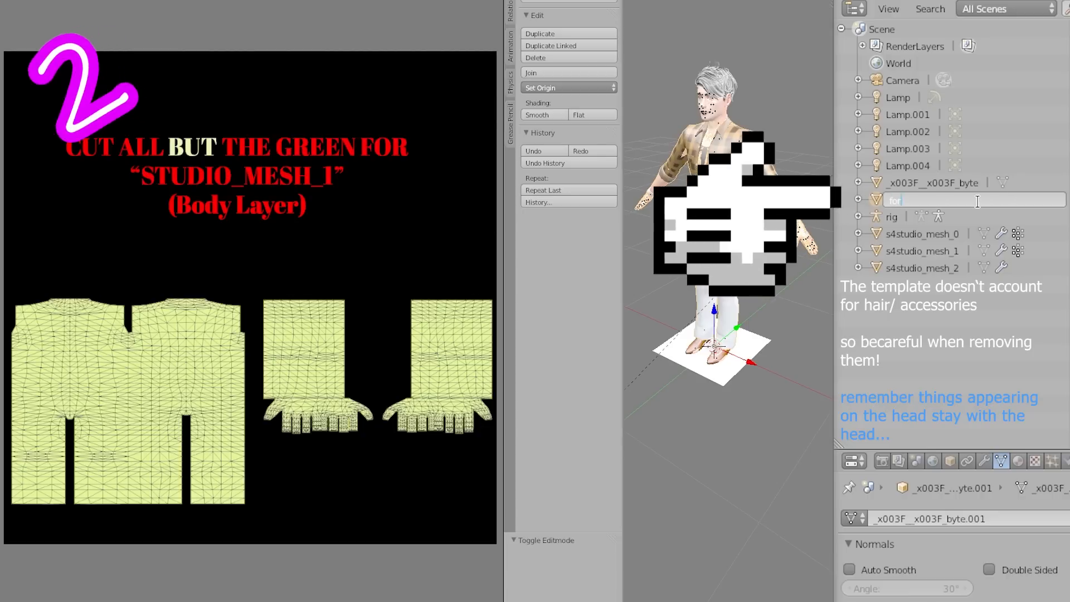
{"action": "type", "text": "_1"}
{"action": "key", "text": "Return"}
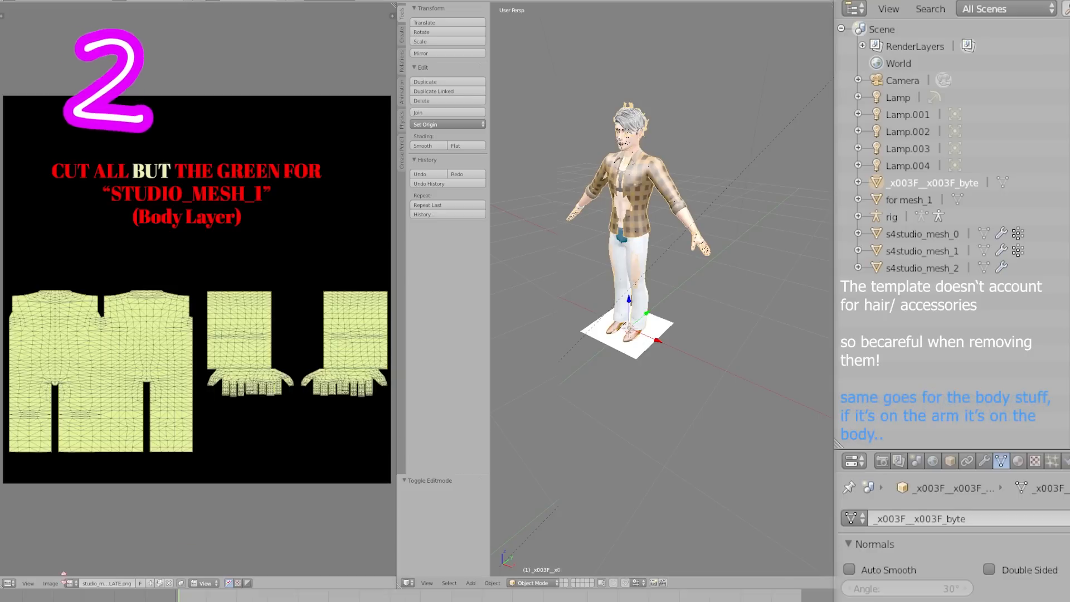
Display the STUDIO_MESH_0 template image and delete the body and arm vertices from _x003F__x003F_byte, keeping the head and feet.
{"action": "left_click", "coordinate": [68, 583]}
{"action": "left_click", "coordinate": [89, 530]}
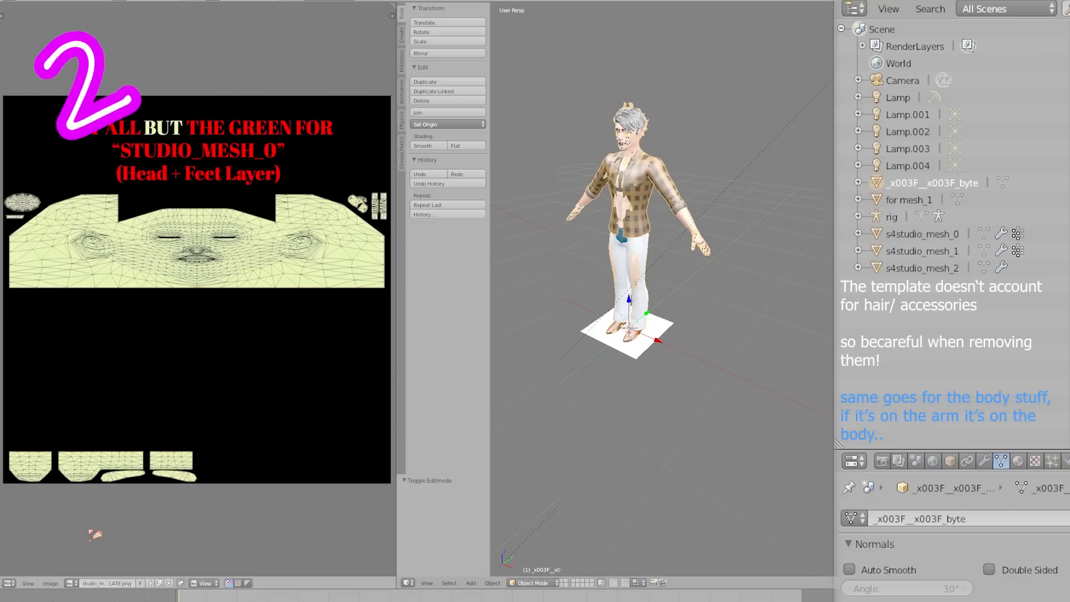
{"action": "key", "text": "Tab"}
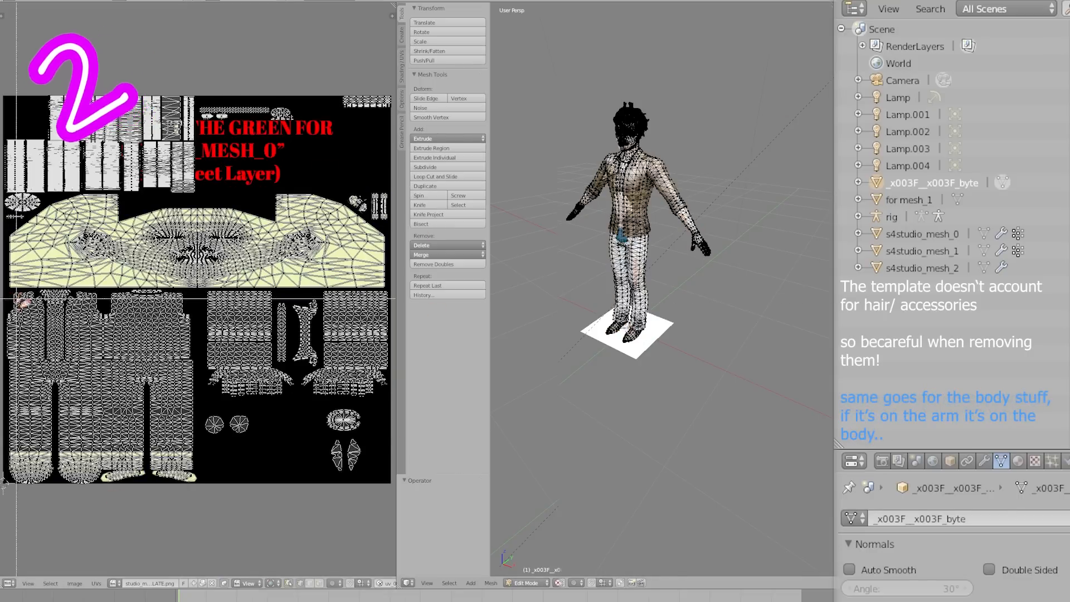
{"action": "key", "text": "a"}
{"action": "key", "text": "b"}
{"action": "left_click_drag", "start_coordinate": [3, 289], "coordinate": [395, 450]}
{"action": "key", "text": "x"}
{"action": "key", "text": "Return"}
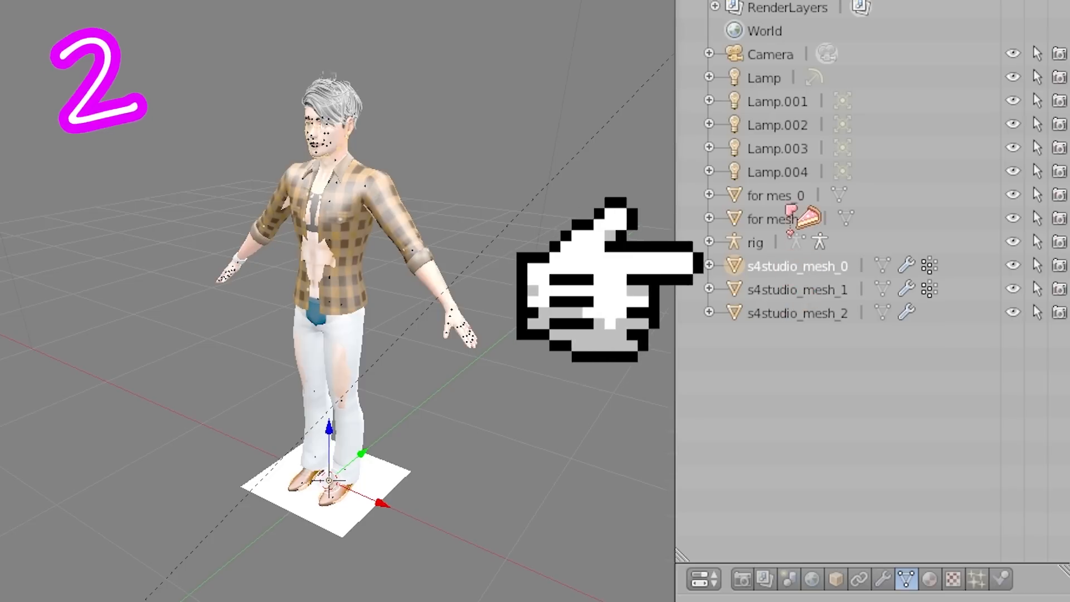
Select s4studio_mesh_0 together with for mes_0 and transfer the weights to for mes_0 in Weight Paint mode.
{"action": "left_click", "coordinate": [786, 201], "text": "shift"}
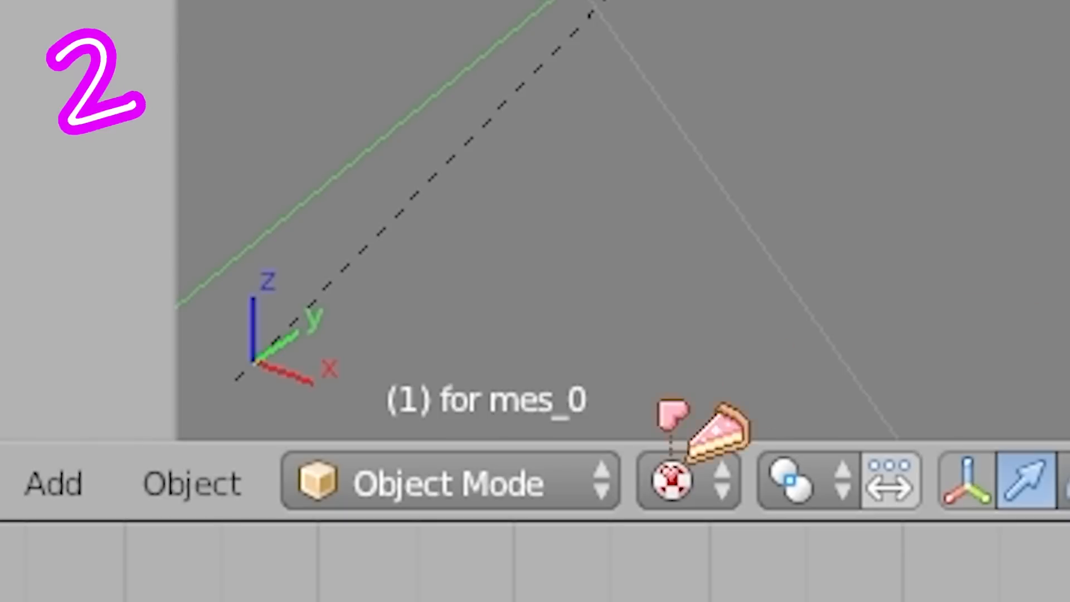
{"action": "left_click", "coordinate": [535, 481]}
{"action": "left_click", "coordinate": [551, 139]}
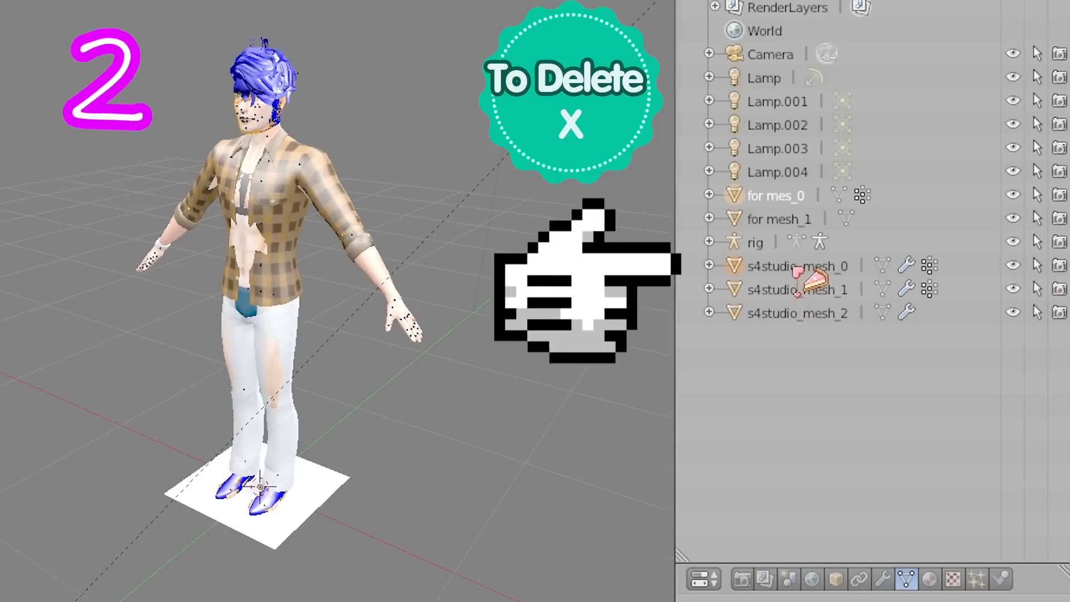
Delete all original vertices of s4studio_mesh_0 and join for mes_0 into it.
{"action": "left_click", "coordinate": [797, 266]}
{"action": "key", "text": "Tab"}
{"action": "key", "text": "x"}
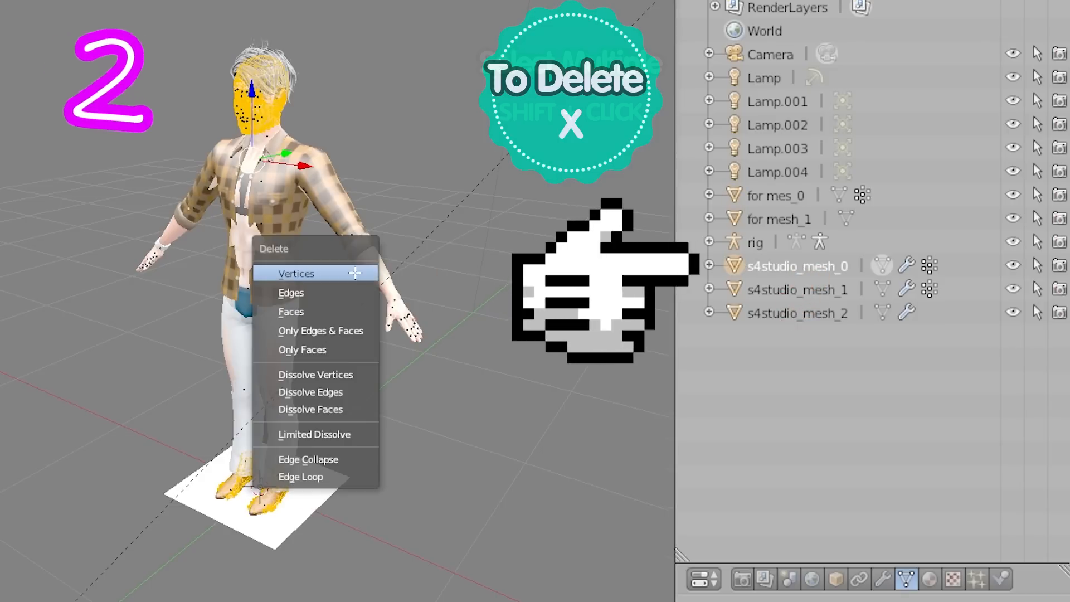
{"action": "left_click", "coordinate": [355, 273]}
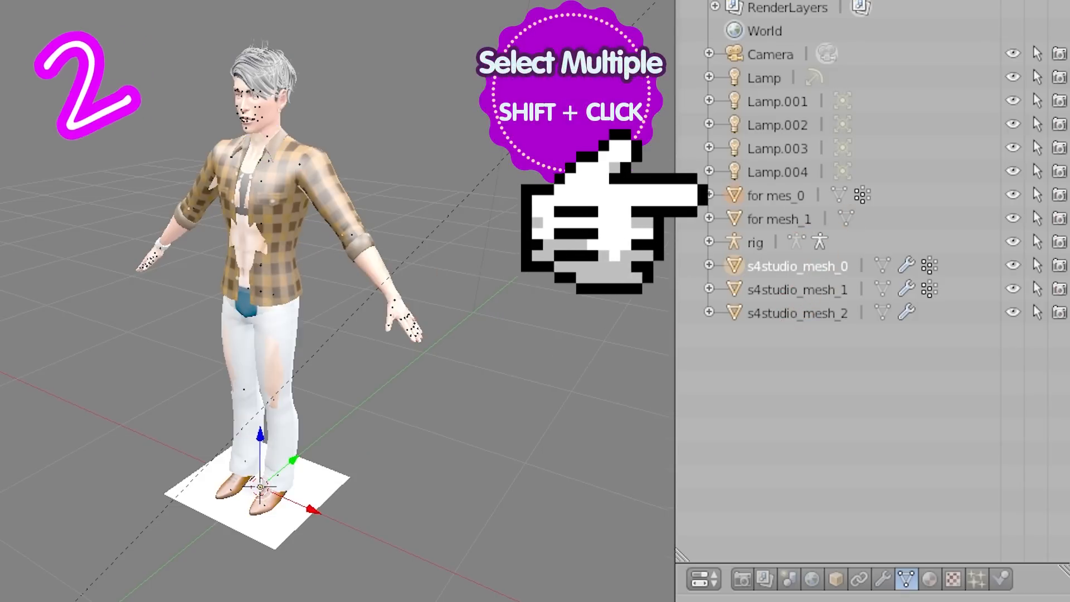
{"action": "key", "text": "ctrl+j"}
Delete all original vertices of s4studio_mesh_1 so that for mesh_1 can replace them.
{"action": "left_click", "coordinate": [752, 268]}
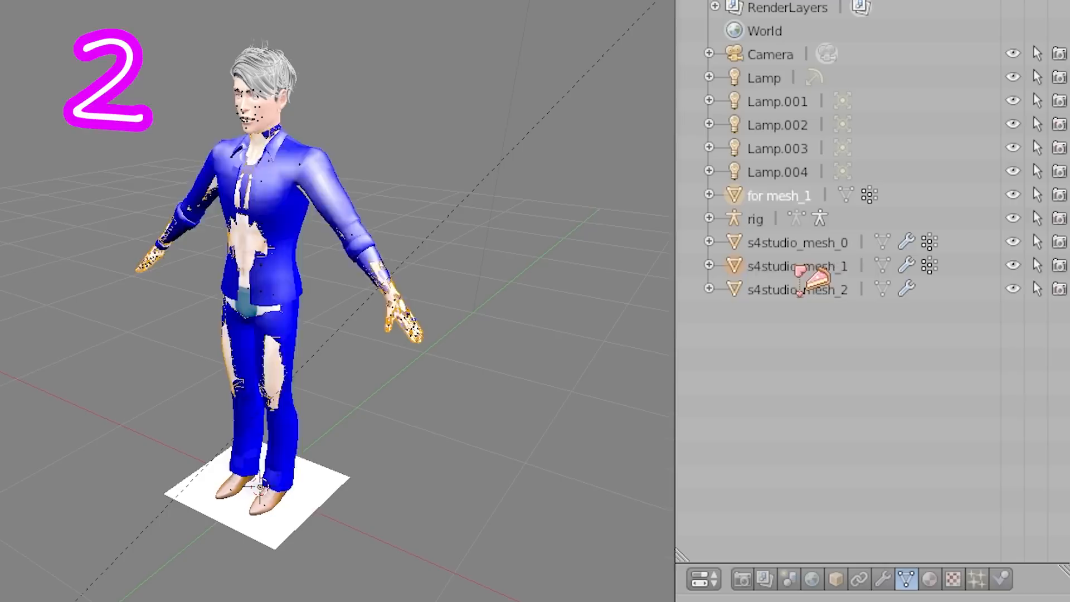
{"action": "key", "text": "Tab"}
{"action": "key", "text": "a"}
{"action": "key", "text": "x"}
{"action": "left_click", "coordinate": [575, 210]}
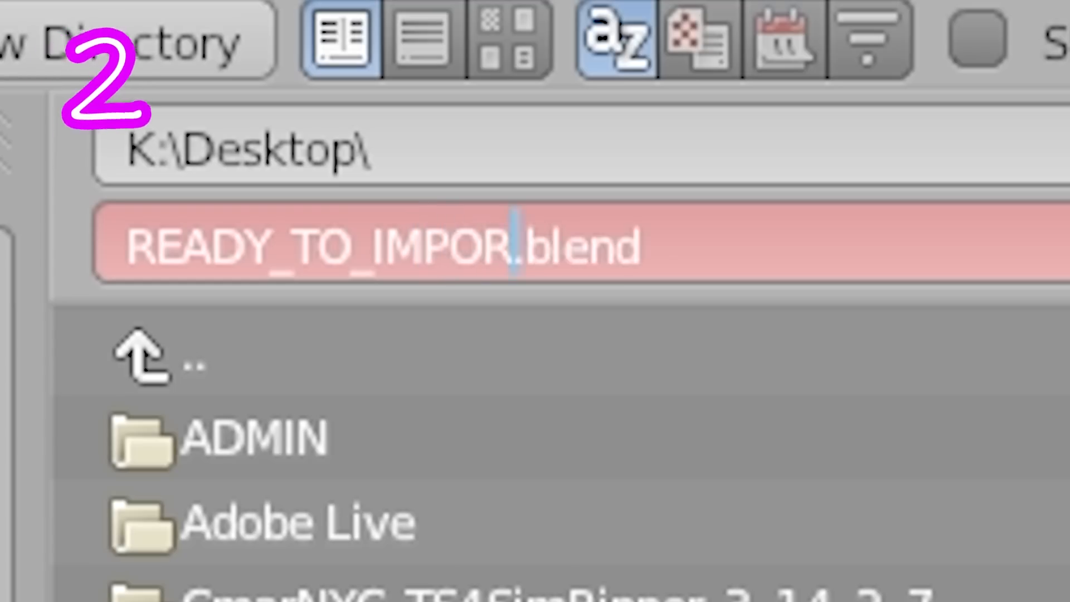
Save the file as READY_TO_IMPORT.blend in K:\Desktop.
{"action": "type", "text": "TO_IMPORT.blend"}
{"action": "key", "text": "Return"}
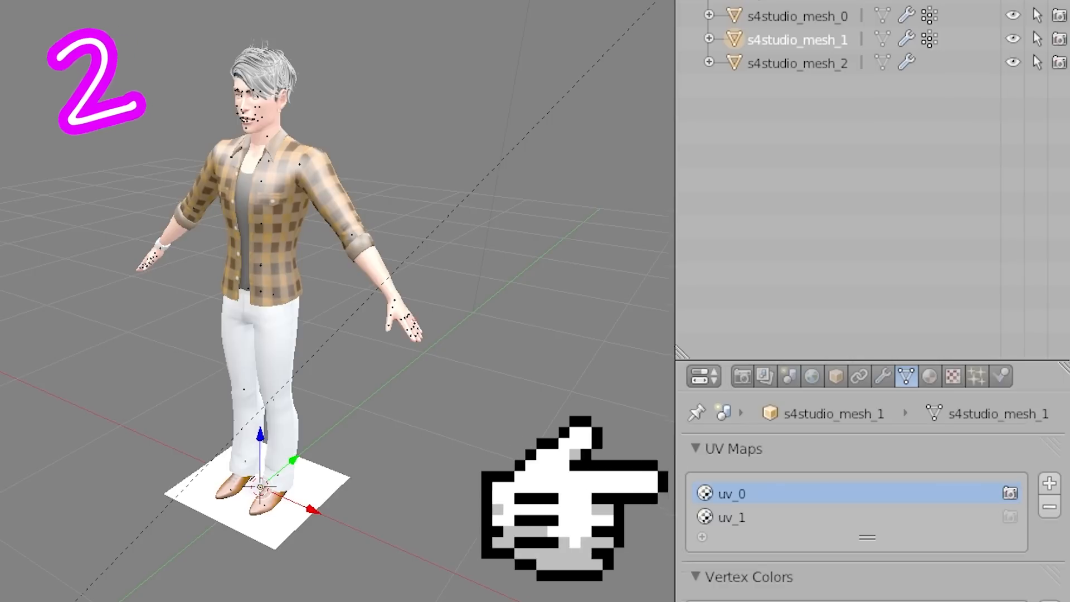
Remove the uv_0 and uv_1 maps from both s4studio_mesh_1 and s4studio_mesh_0.
{"action": "left_click", "coordinate": [1049, 506]}
{"action": "left_click", "coordinate": [1049, 507]}
{"action": "left_click", "coordinate": [802, 16]}
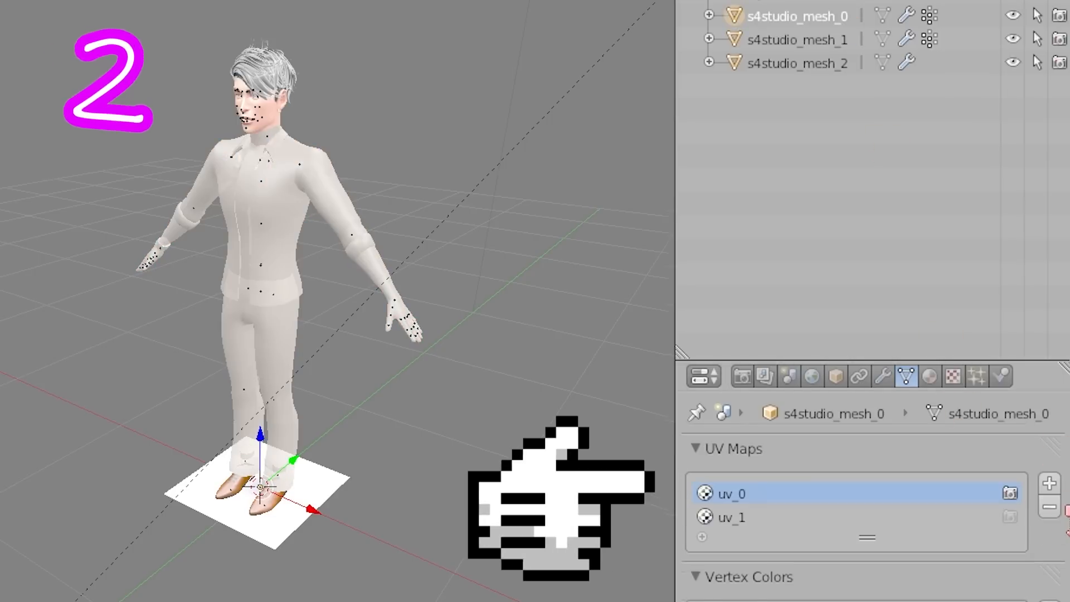
{"action": "left_click", "coordinate": [1049, 506]}
{"action": "left_click", "coordinate": [1049, 506]}
Join s4studio_mesh_2 and s4studio_mesh_1 into s4studio_mesh_0 and save the file as READY_TO_IMPORT_SHADOW.blend.
{"action": "left_click", "coordinate": [788, 60]}
{"action": "left_click", "coordinate": [787, 39], "text": "shift"}
{"action": "left_click", "coordinate": [780, 17], "text": "shift"}
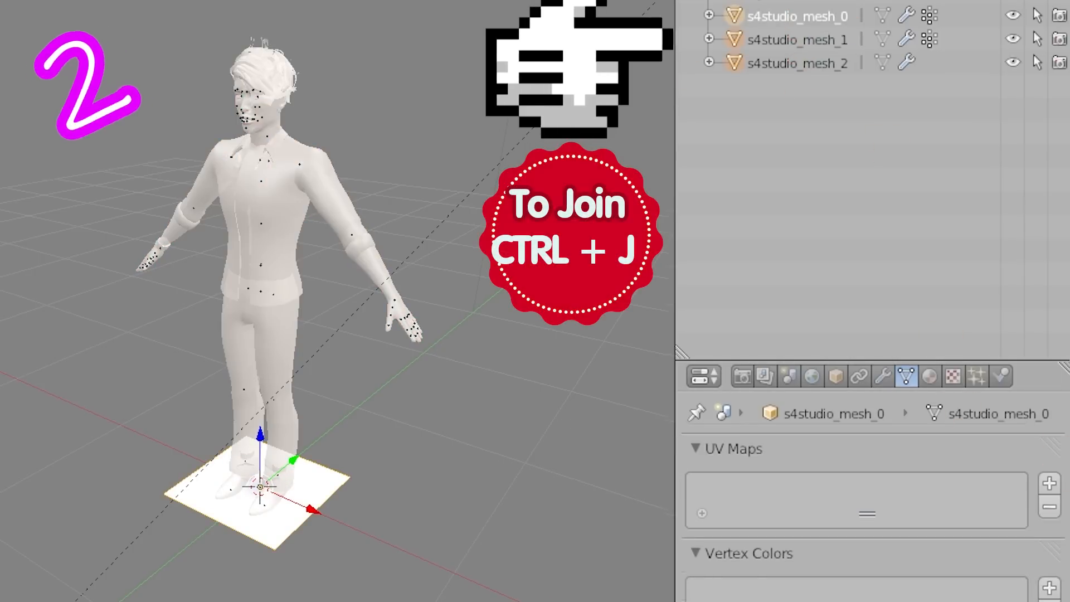
{"action": "key", "text": "ctrl+j"}
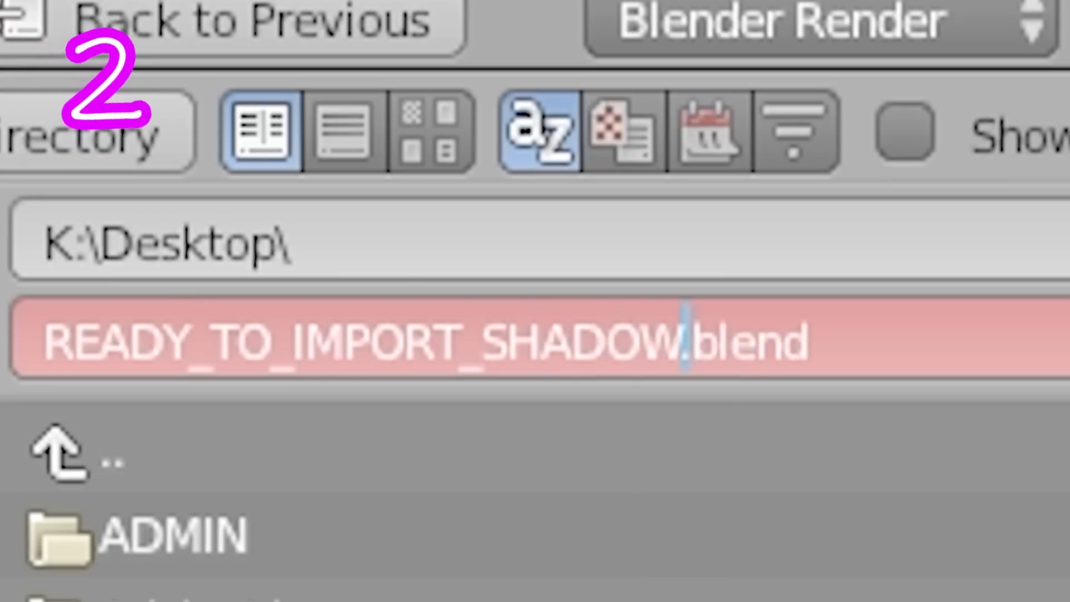
{"action": "key", "text": "Return"}
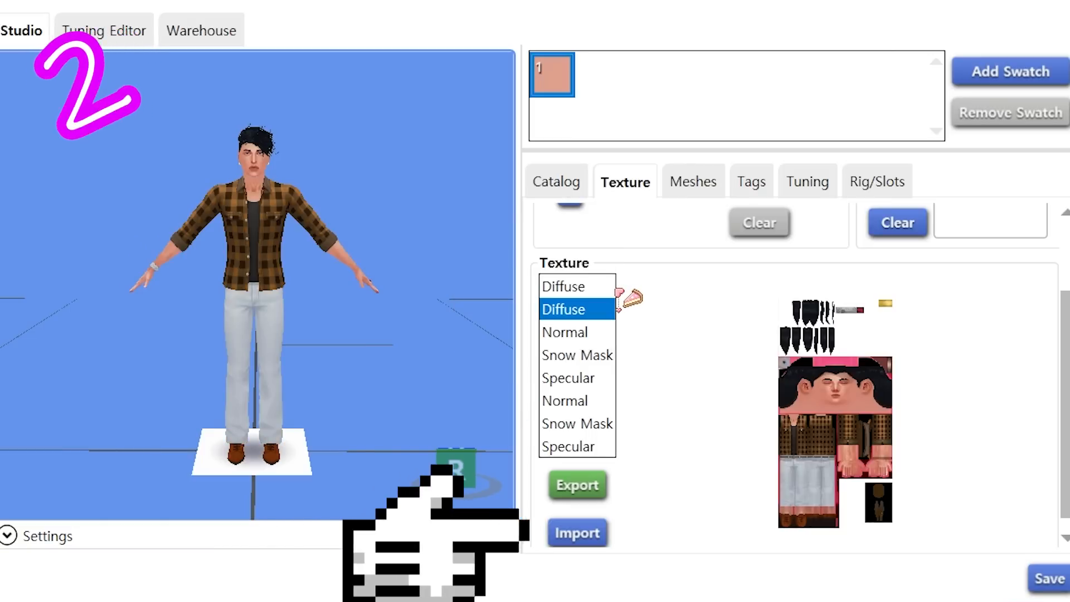
Switch to the Sims 4 Studio start window and create a new Clip Pack animation package.
{"action": "key", "text": "alt+Tab"}
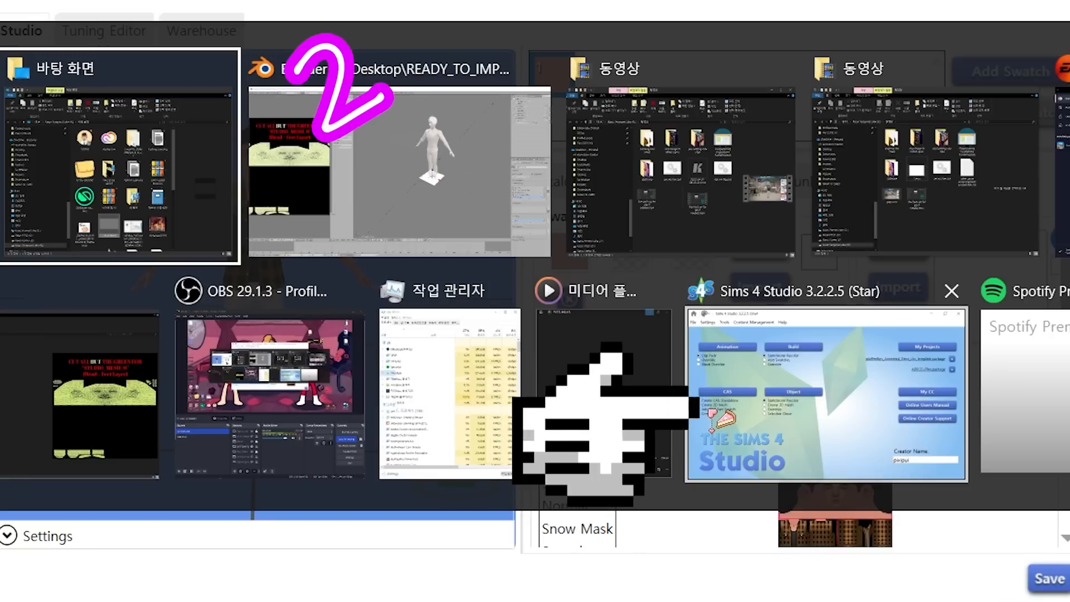
{"action": "left_click", "coordinate": [719, 415]}
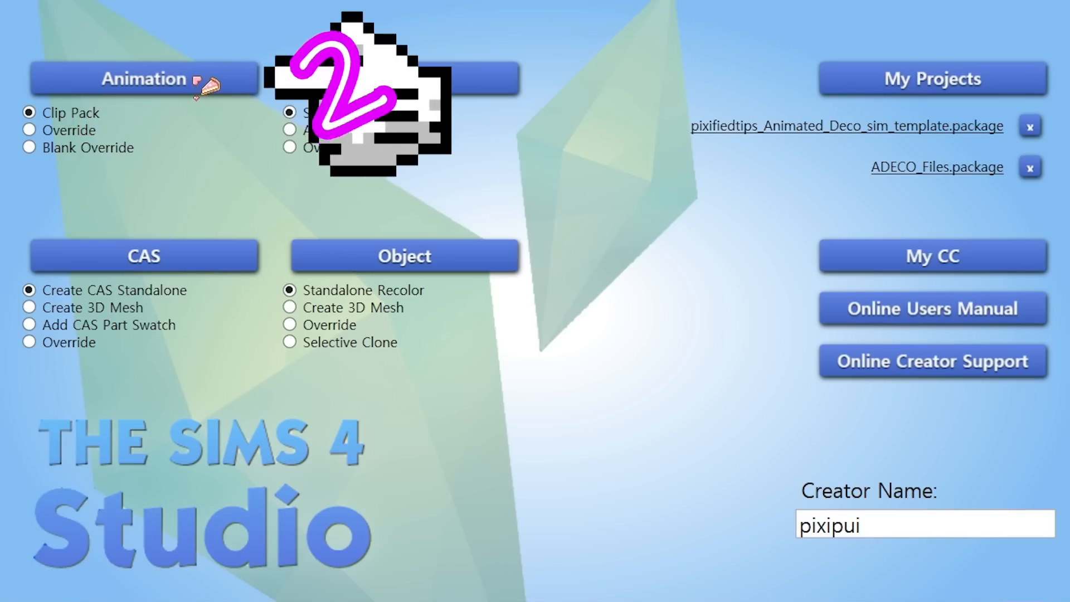
{"action": "left_click", "coordinate": [195, 89]}
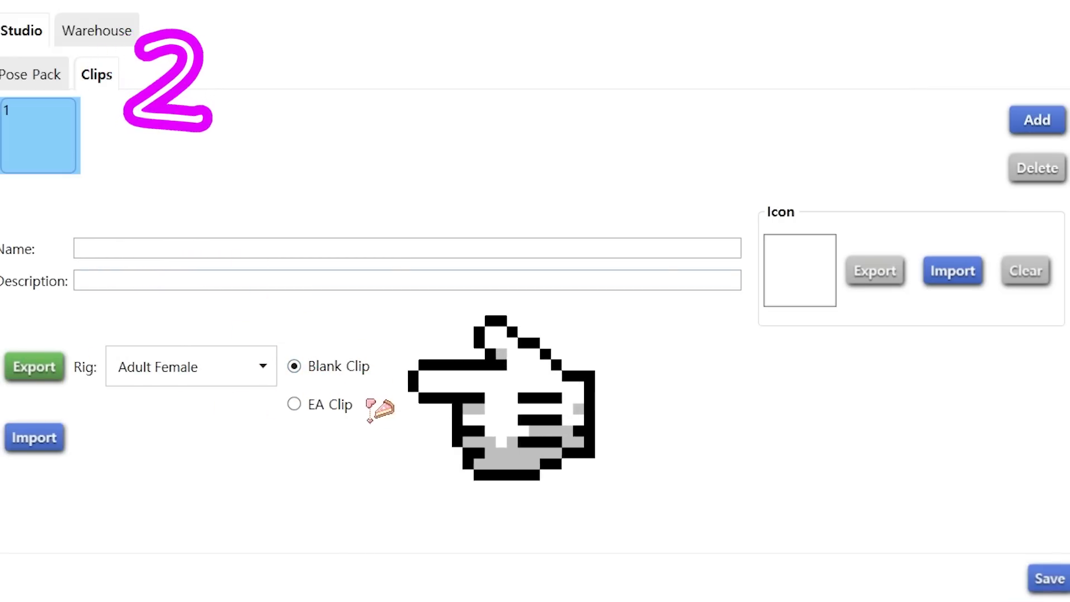
Export the EA clip a_butler_idle_adjustCuffs_x for the Adult Male rig.
{"action": "left_click", "coordinate": [291, 402]}
{"action": "left_click", "coordinate": [255, 369]}
{"action": "left_click", "coordinate": [222, 440]}
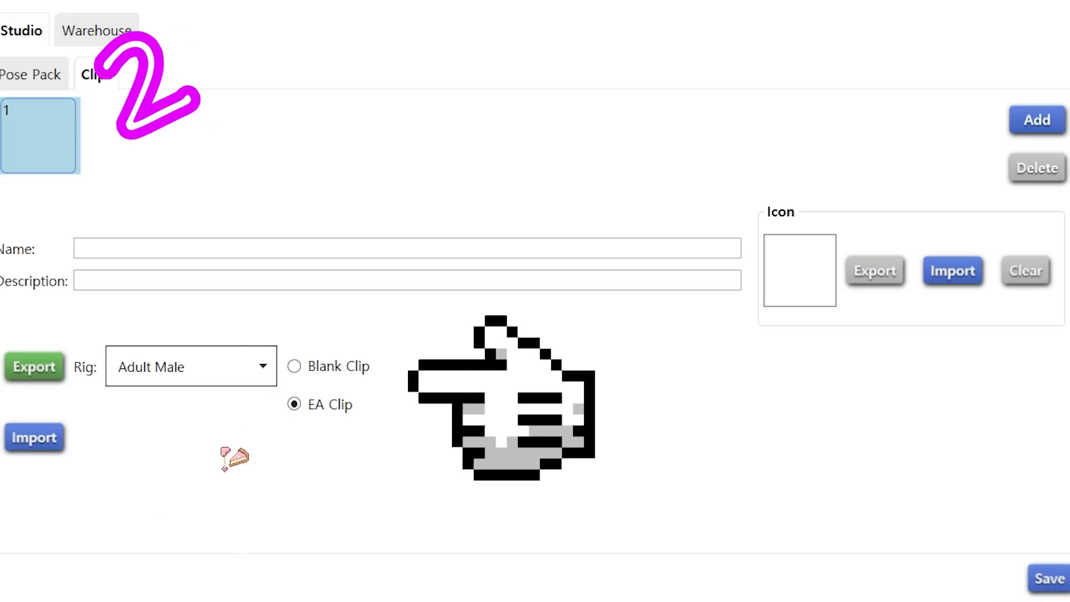
{"action": "left_click", "coordinate": [42, 370]}
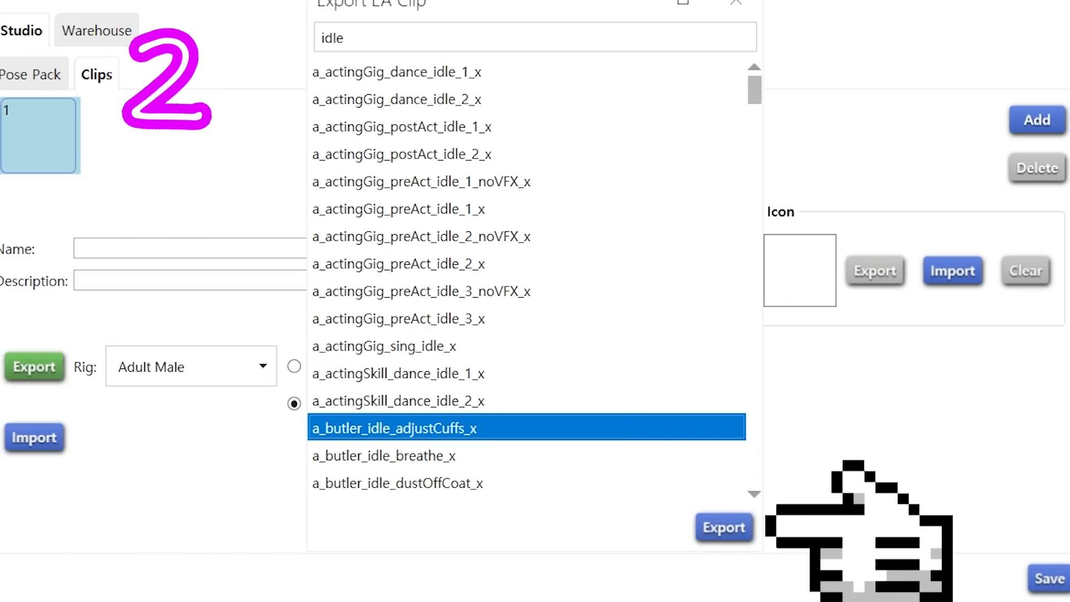
{"action": "left_click", "coordinate": [633, 7]}
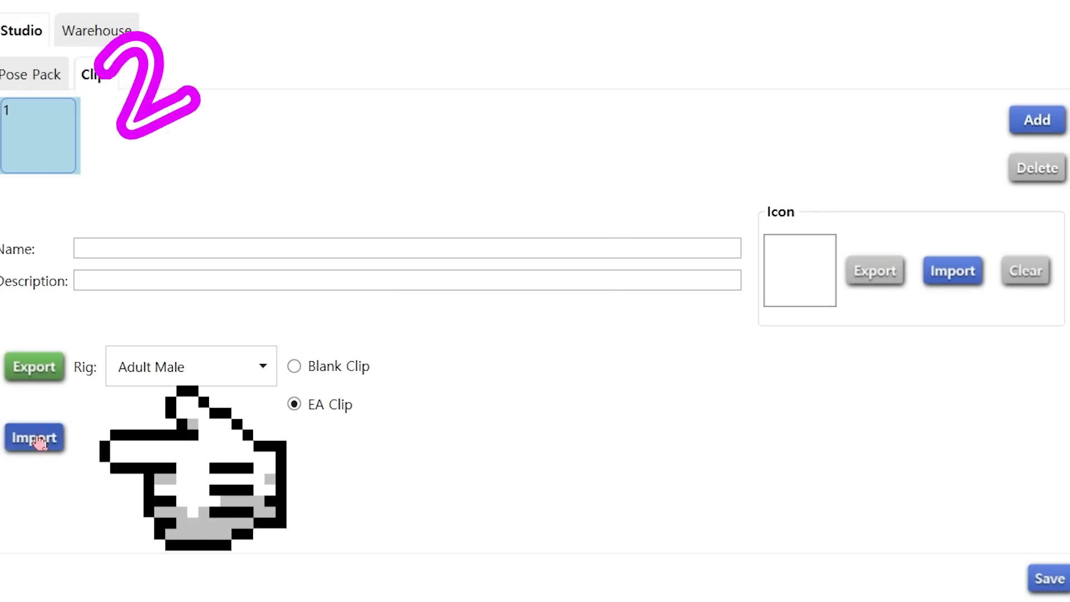
Import a_butler_idle_adjustCuffs_x.blend as the clip, with the name "butleridle" and the description "adeco".
{"action": "left_click", "coordinate": [306, 251]}
{"action": "type", "text": "butler"}
{"action": "left_click", "coordinate": [164, 286]}
{"action": "type", "text": "adeco_butler"}
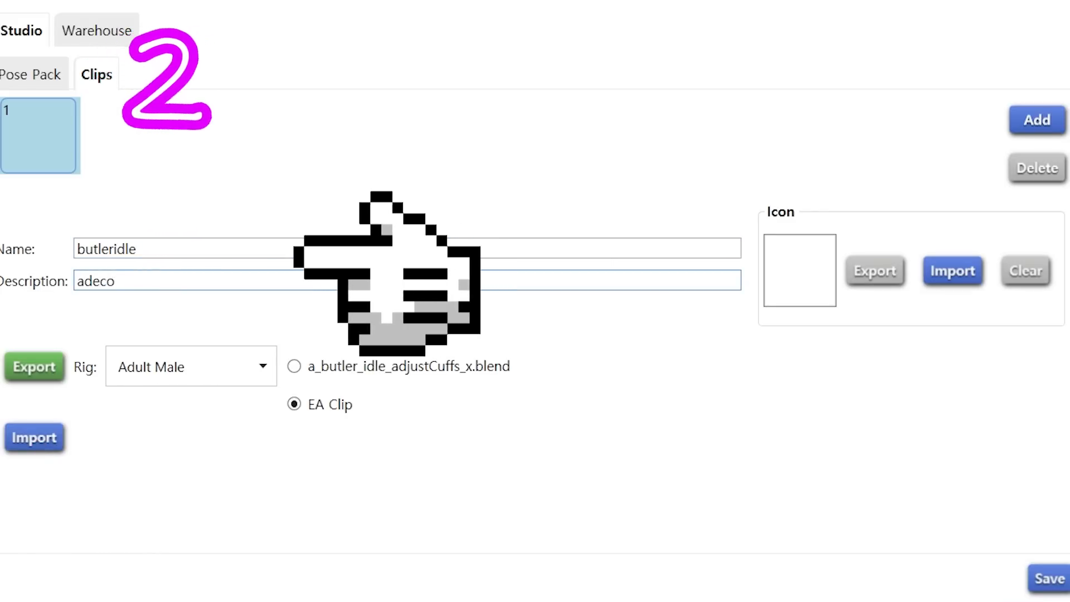
Set the ActorName of the a_butler_idle_adjustCuffs_x clip resource to "butler" in the Warehouse and save the package.
{"action": "left_click", "coordinate": [124, 38]}
{"action": "left_click_drag", "start_coordinate": [711, 197], "coordinate": [711, 371]}
{"action": "left_click", "coordinate": [574, 419]}
{"action": "left_click_drag", "start_coordinate": [724, 334], "coordinate": [482, 334]}
{"action": "left_click_drag", "start_coordinate": [826, 201], "coordinate": [636, 199]}
{"action": "type", "text": "bu"}
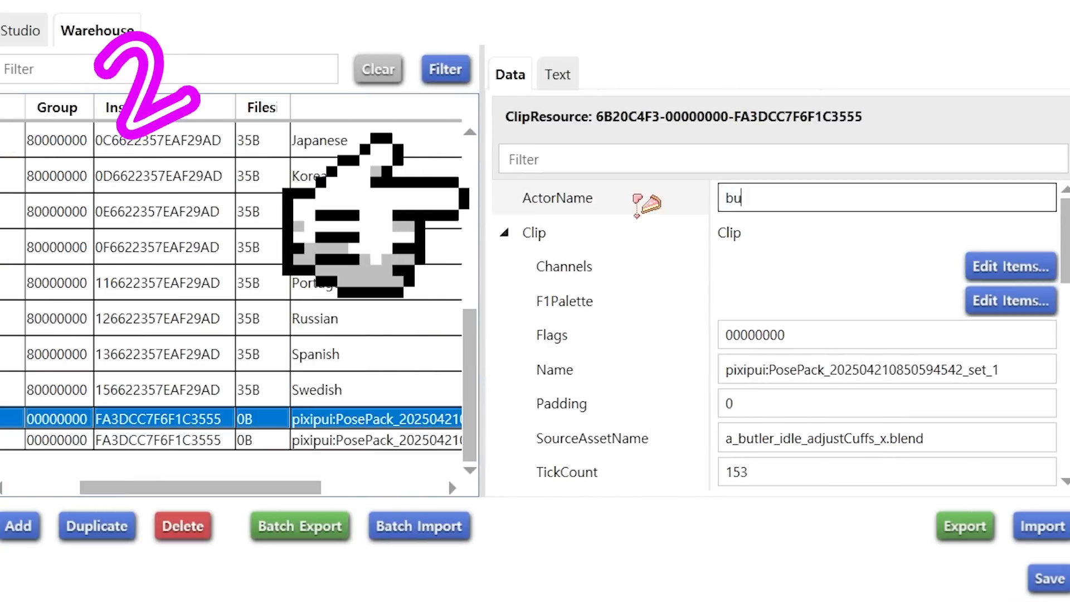
{"action": "type", "text": "tler"}
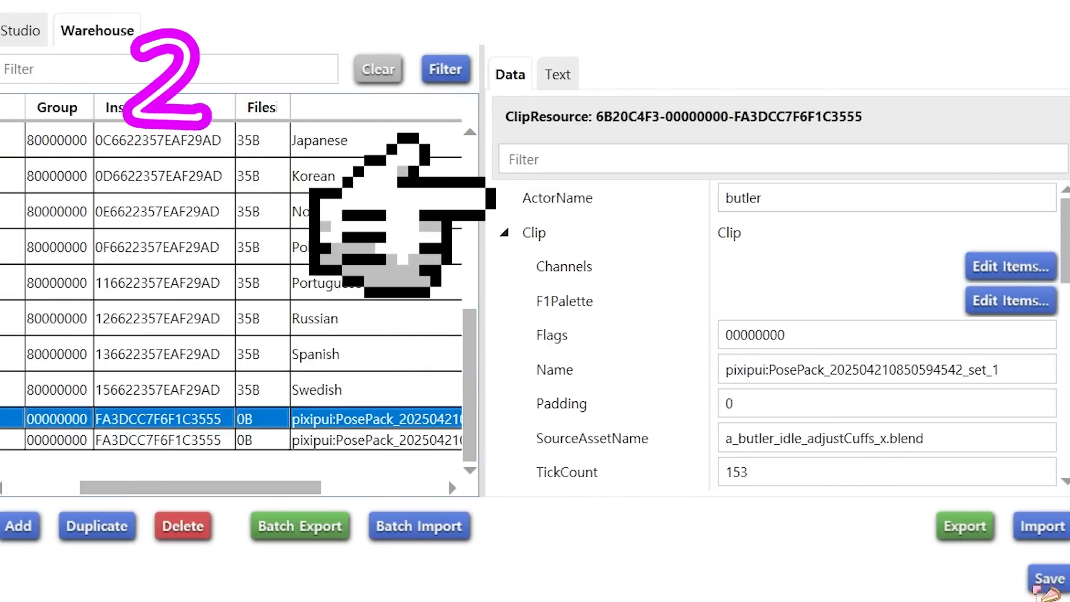
{"action": "left_click", "coordinate": [1047, 578]}
{"action": "left_click", "coordinate": [630, 359]}
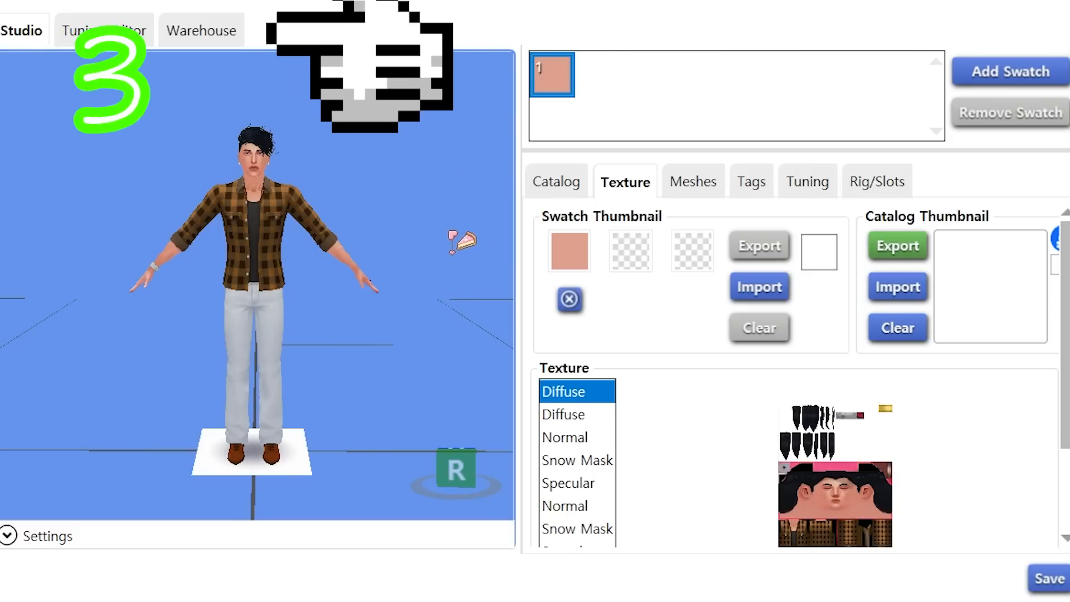
Rename the Object Tuning resource in the Warehouse to PT:butler_object-tuning.
{"action": "left_click", "coordinate": [223, 33]}
{"action": "scroll", "coordinate": [724, 312], "scroll_direction": "down", "scroll_amount": 5}
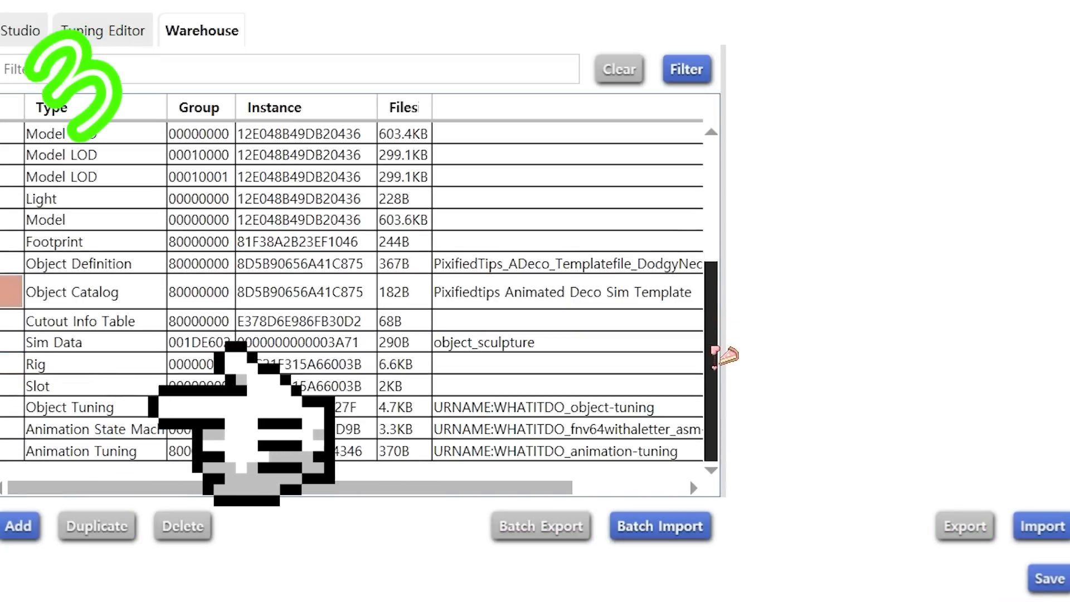
{"action": "left_click", "coordinate": [362, 407]}
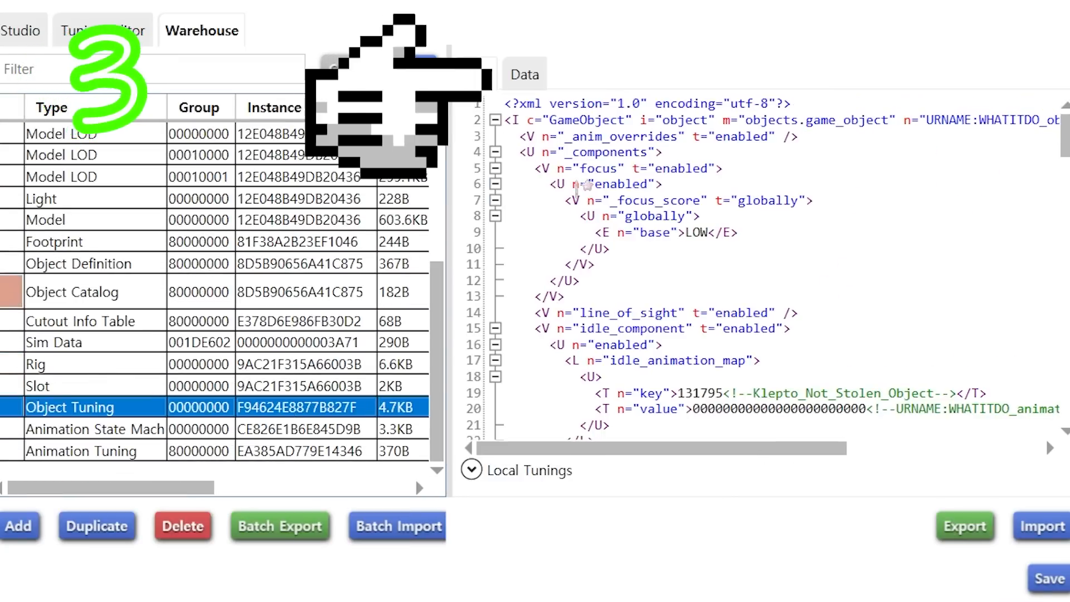
{"action": "double_click", "coordinate": [607, 397]}
{"action": "type", "text": "PT:WHATITDO_object-tuning"}
{"action": "left_click_drag", "start_coordinate": [298, 378], "coordinate": [446, 378]}
{"action": "type", "text": "butler_object-tuning"}
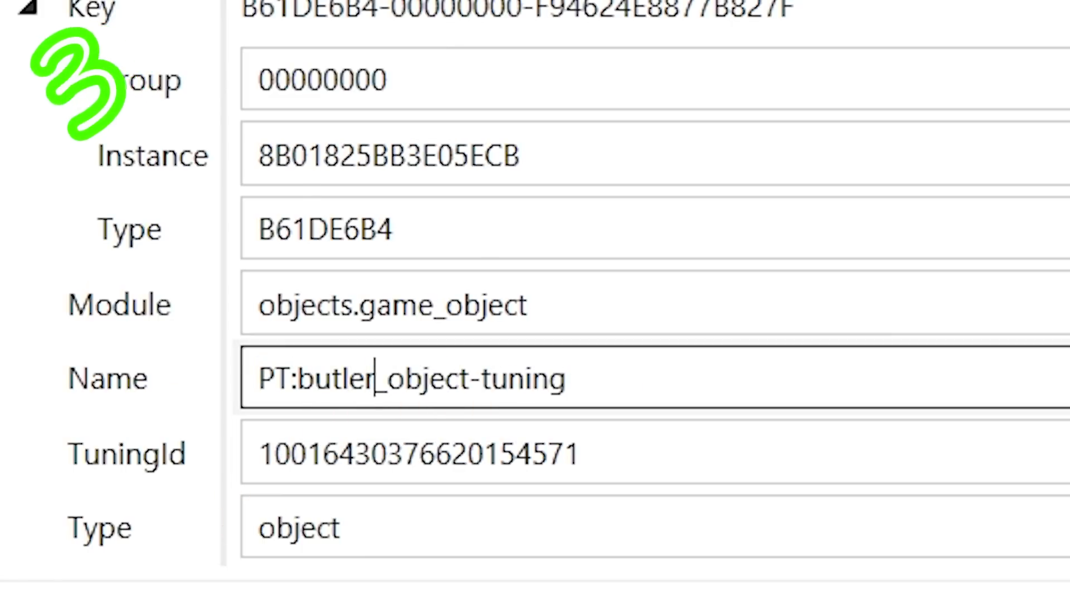
Copy the object tuning's name into the Object Definition resource and rename the Animation Tuning resource to PT:butler_animation-tuning.
{"action": "key", "text": "ctrl+a"}
{"action": "key", "text": "ctrl+c"}
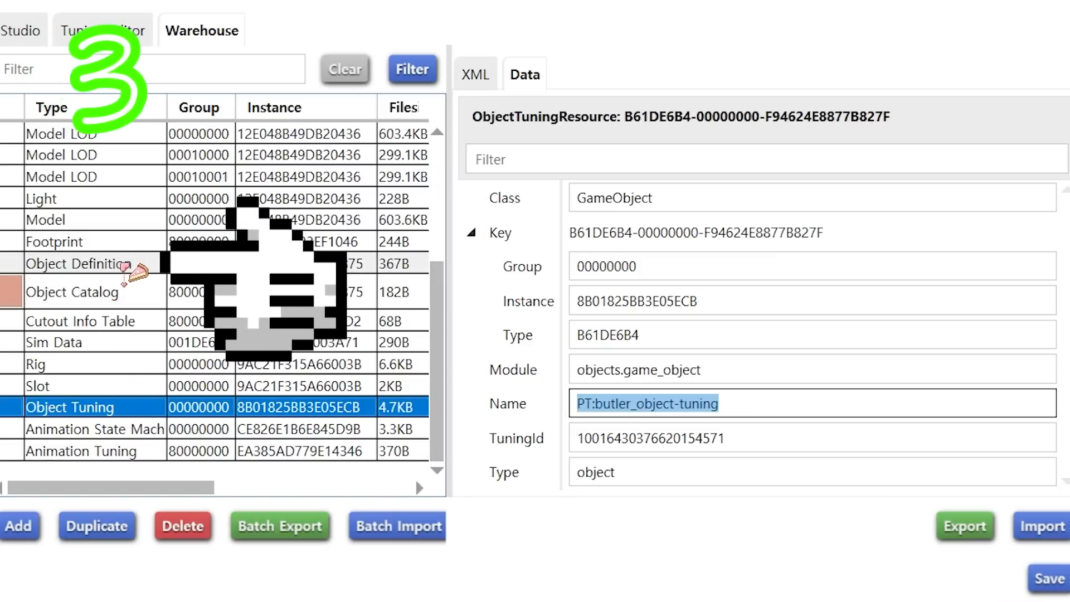
{"action": "left_click", "coordinate": [128, 265]}
{"action": "scroll", "coordinate": [692, 420], "scroll_direction": "down", "scroll_amount": 9}
{"action": "triple_click", "coordinate": [836, 390]}
{"action": "key", "text": "ctrl+v"}
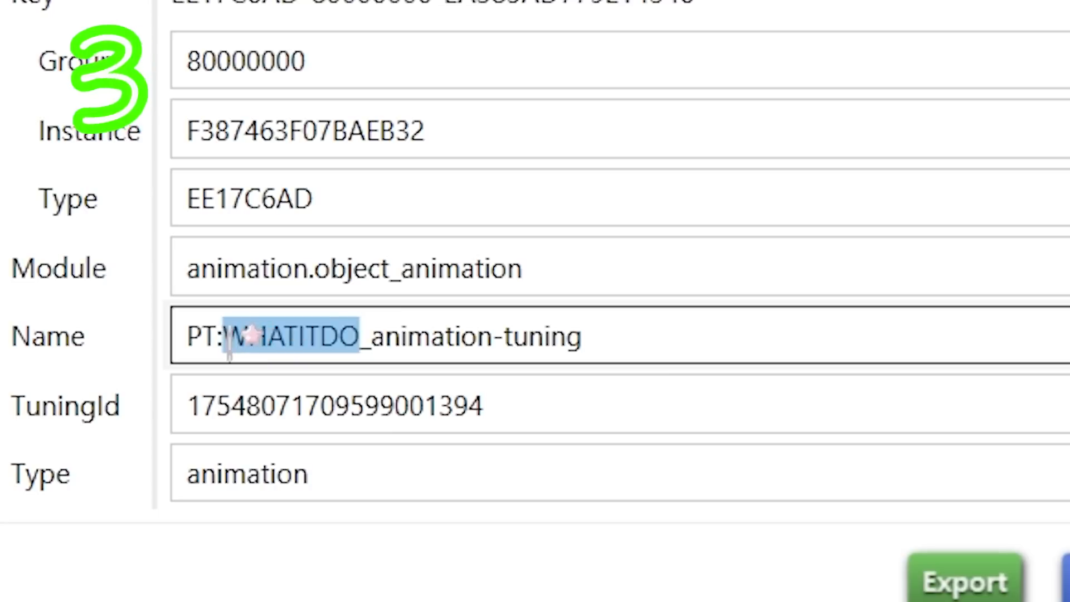
{"action": "type", "text": "butler_animation-tuning"}
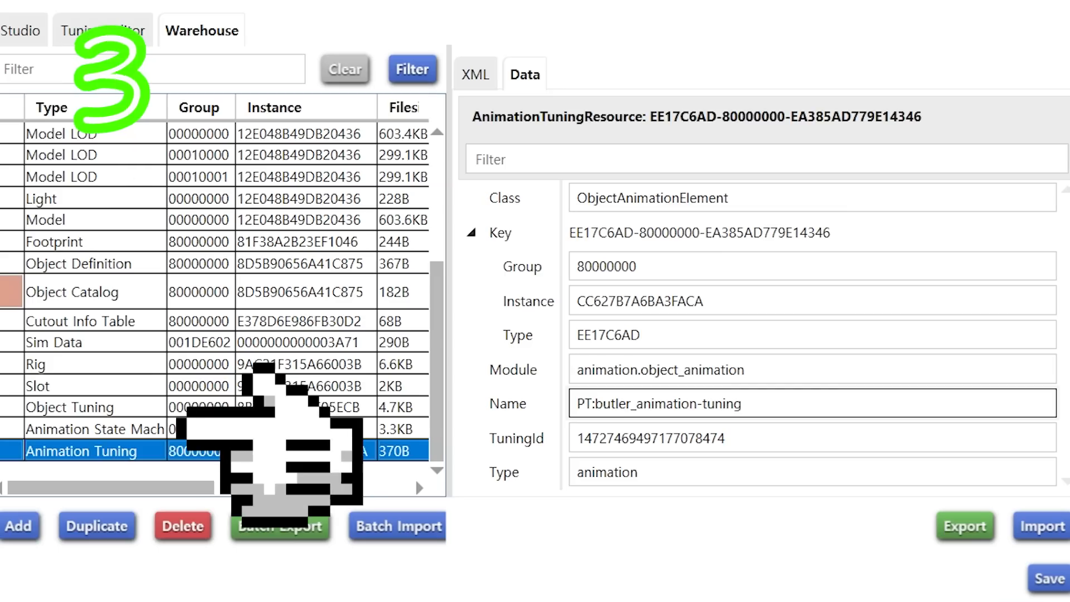
Generate a hash in the Hash Generator for the state machine name PT:Butler_6withaletter_asm-tuning.
{"action": "left_click", "coordinate": [261, 429]}
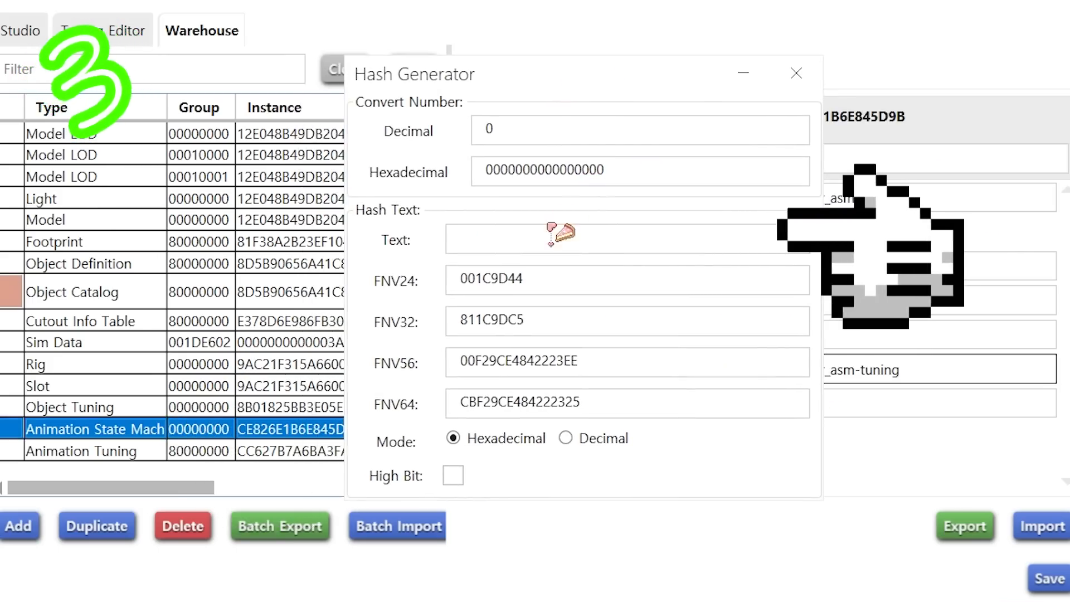
{"action": "left_click", "coordinate": [551, 234]}
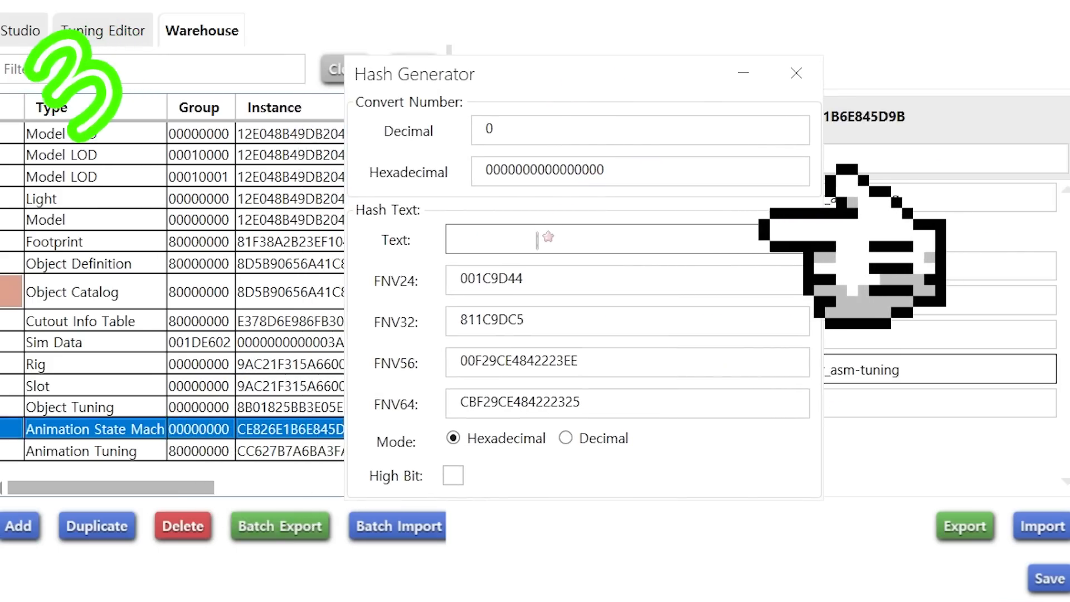
{"action": "type", "text": "URNAME:WHATITDO_fnv64withaletter_asm-tuning"}
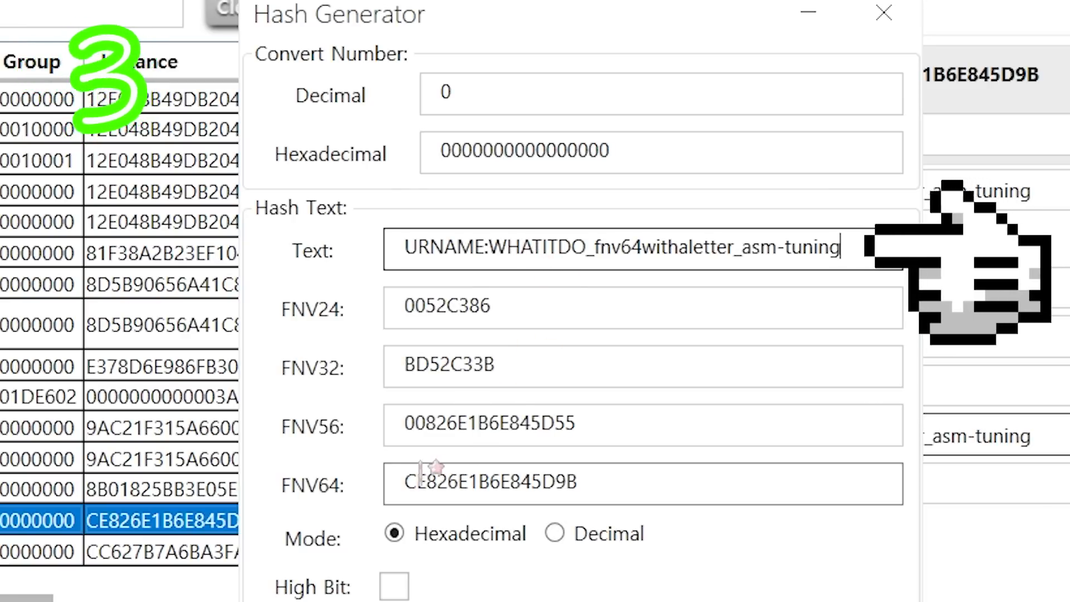
{"action": "left_click_drag", "start_coordinate": [484, 248], "coordinate": [148, 262]}
{"action": "type", "text": "PT"}
{"action": "left_click_drag", "start_coordinate": [430, 251], "coordinate": [529, 268]}
{"action": "type", "text": "Butler"}
{"action": "left_click", "coordinate": [506, 250]}
{"action": "key", "text": "BackSpace"}
{"action": "key", "text": "BackSpace"}
{"action": "key", "text": "Delete"}
{"action": "key", "text": "Right"}
{"action": "key", "text": "Delete"}
{"action": "key", "text": "ctrl+a"}
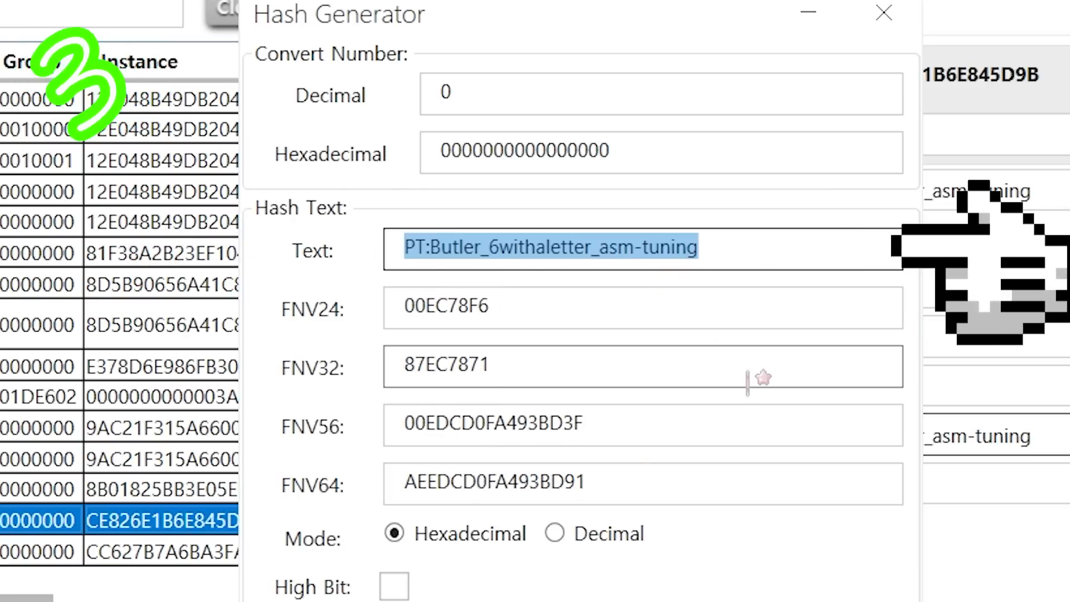
Set the Animation State Machine's DisplayName and Name to PT:Butler_6withaletter_asm-tuning and its Instance to the FNV64 hash AEEDCD0FA493BD91.
{"action": "left_click", "coordinate": [883, 12]}
{"action": "type", "text": "PT:Butler_6withaletter_asm-tuning"}
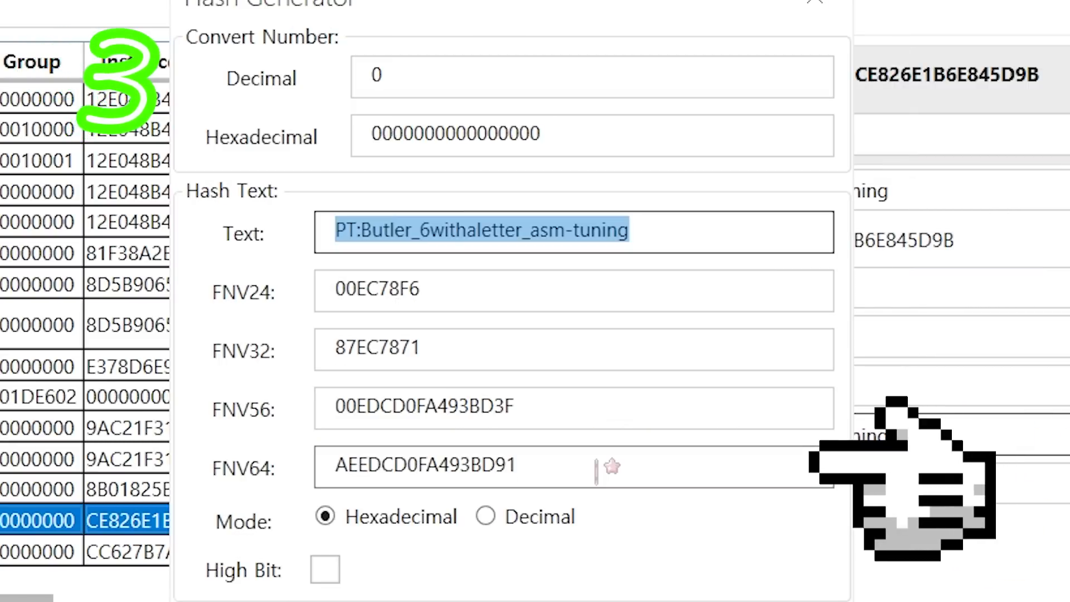
{"action": "left_click_drag", "start_coordinate": [596, 472], "coordinate": [333, 474]}
{"action": "key", "text": "ctrl+c"}
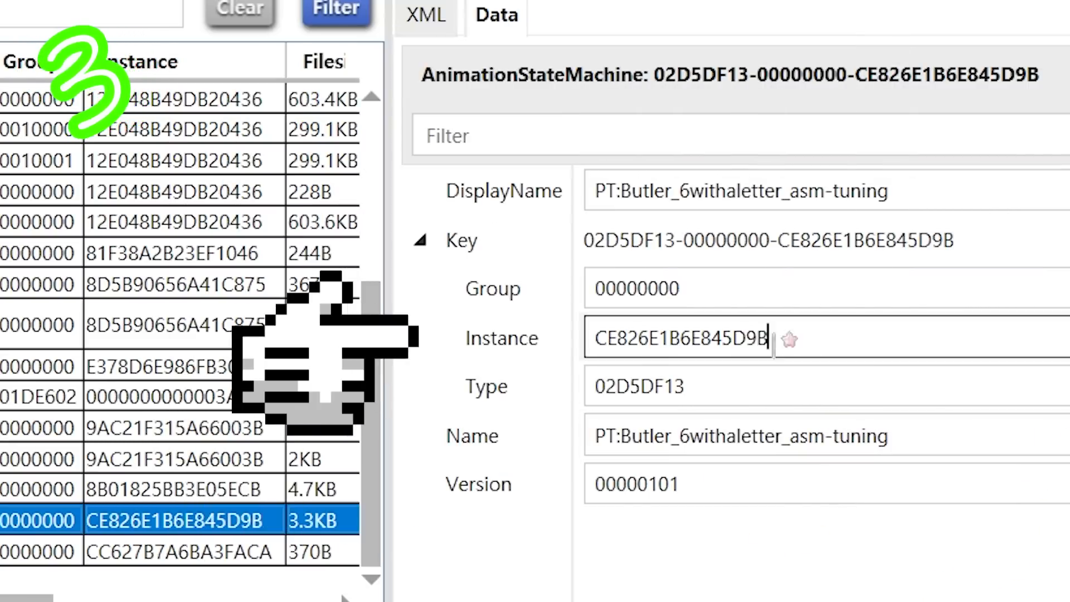
{"action": "left_click_drag", "start_coordinate": [776, 340], "coordinate": [548, 339]}
{"action": "key", "text": "ctrl+v"}
{"action": "left_click", "coordinate": [749, 550]}
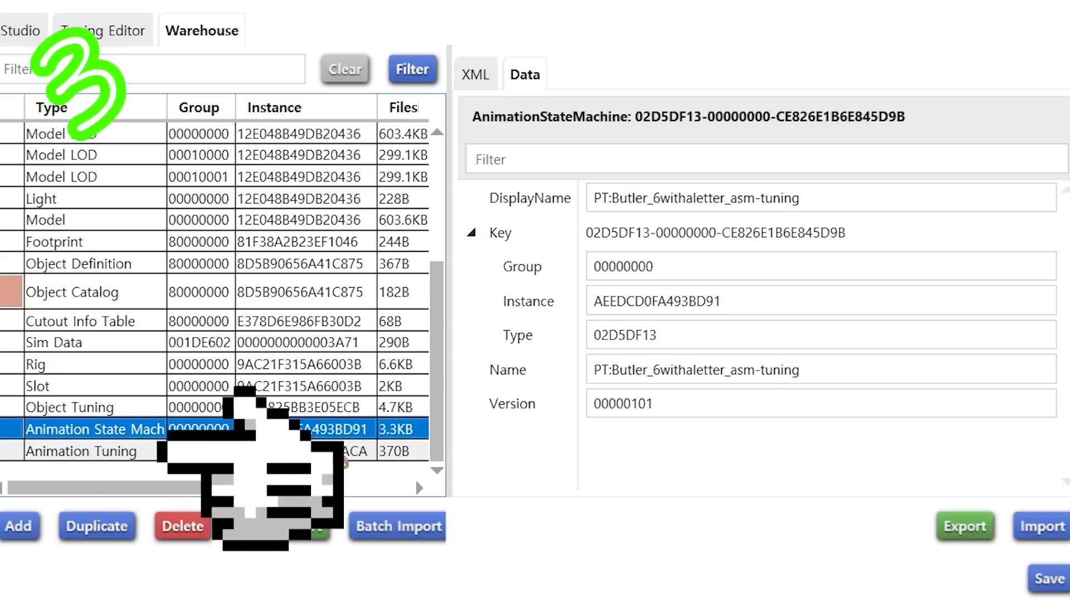
In the Animation Tuning XML, replace ACTORNAME with "butler" and the begin state ACTIONNAME with "idle".
{"action": "left_click", "coordinate": [245, 451]}
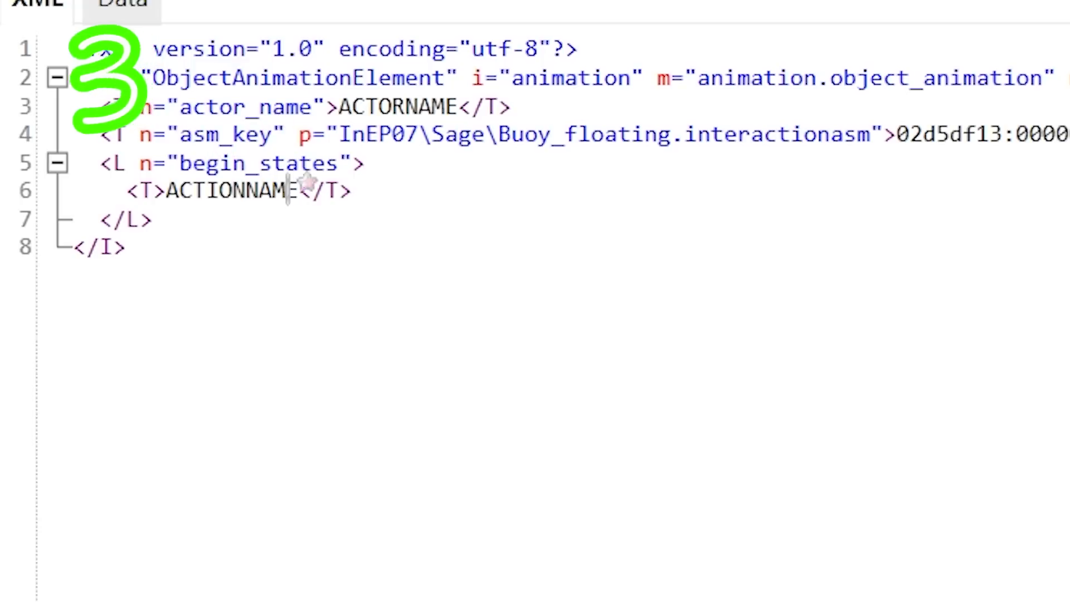
{"action": "scroll", "coordinate": [603, 357], "scroll_direction": "right", "scroll_amount": 5}
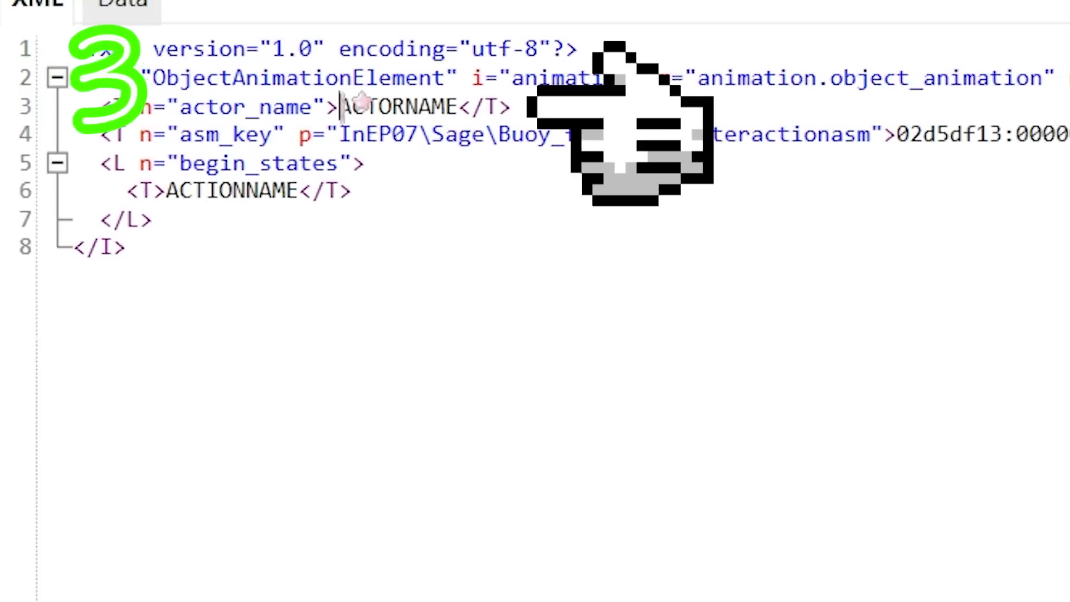
{"action": "left_click_drag", "start_coordinate": [340, 107], "coordinate": [462, 113]}
{"action": "type", "text": "butler"}
{"action": "left_click_drag", "start_coordinate": [168, 191], "coordinate": [301, 190]}
{"action": "type", "text": "idle"}
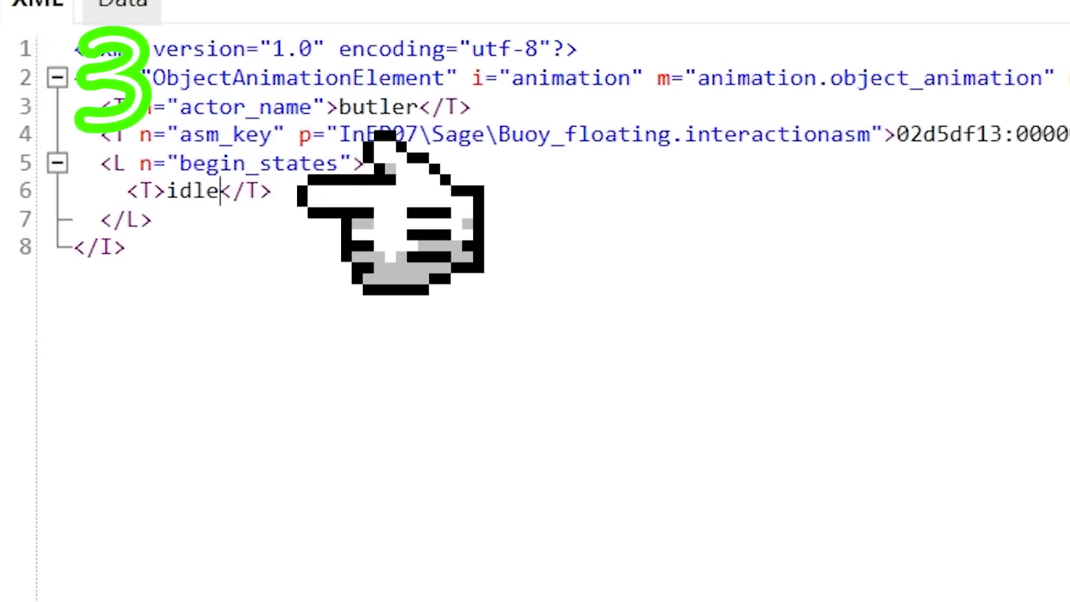
Replace every occurrence of ACTORNAME with "butler" in the Animation State Machine XML.
{"action": "left_click", "coordinate": [148, 430]}
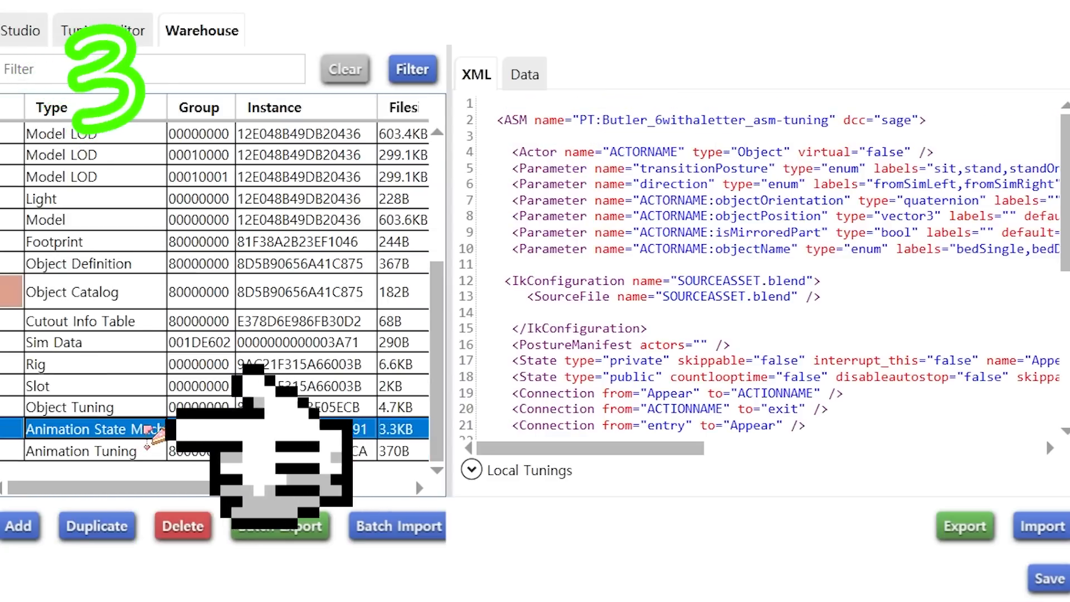
{"action": "left_click_drag", "start_coordinate": [610, 151], "coordinate": [650, 151]}
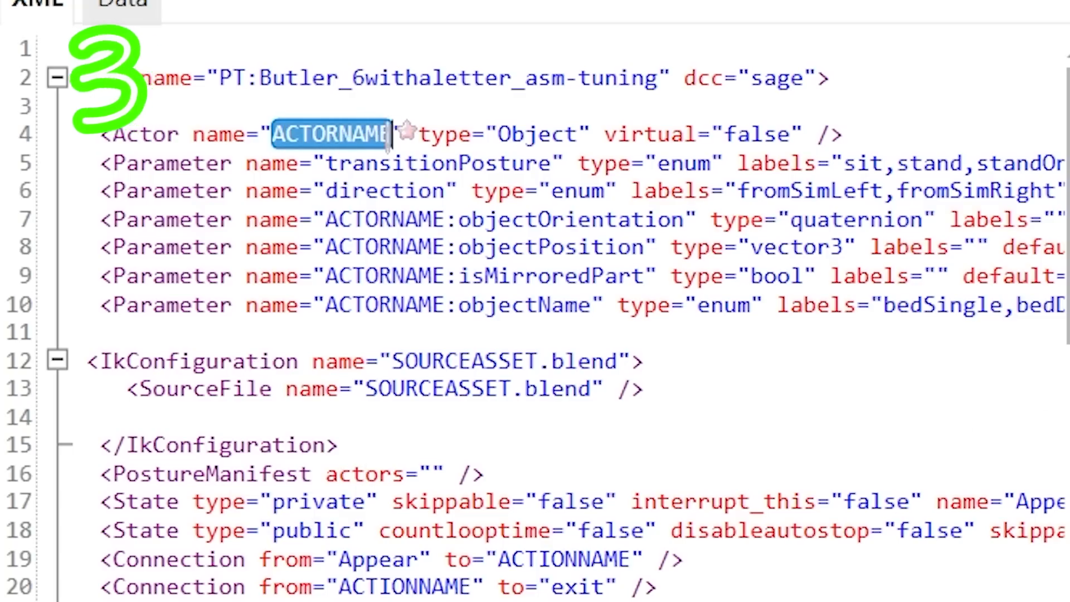
{"action": "key", "text": "ctrl+h"}
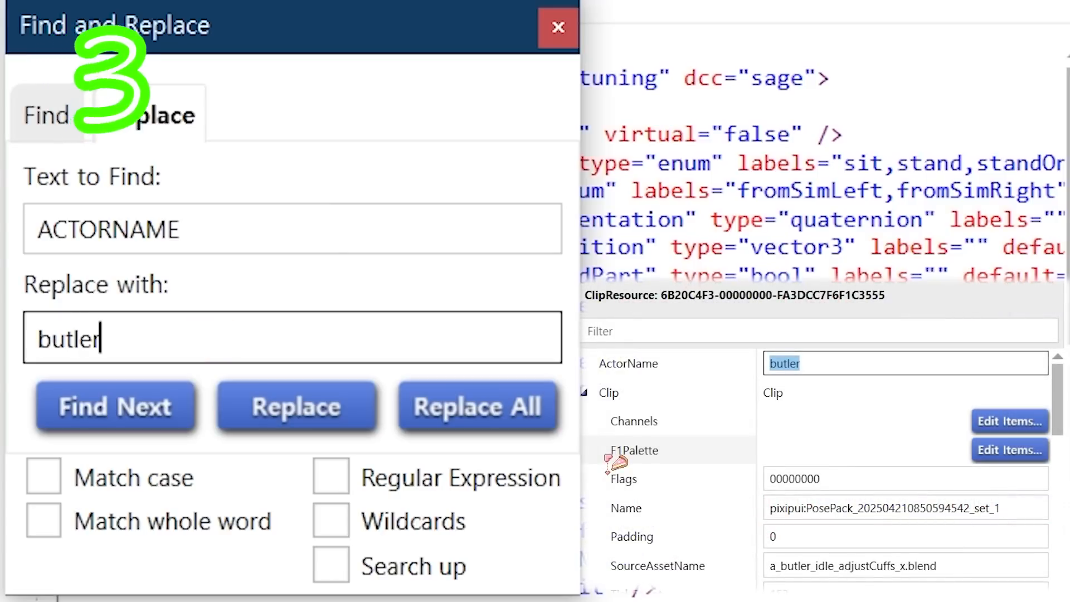
{"action": "left_click", "coordinate": [527, 426]}
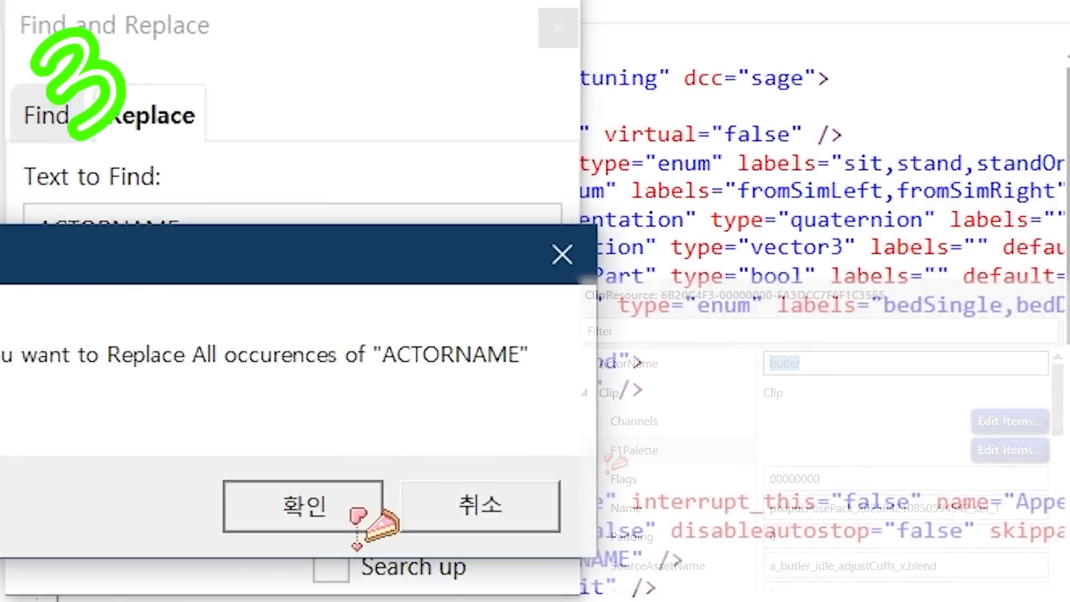
{"action": "left_click", "coordinate": [361, 509]}
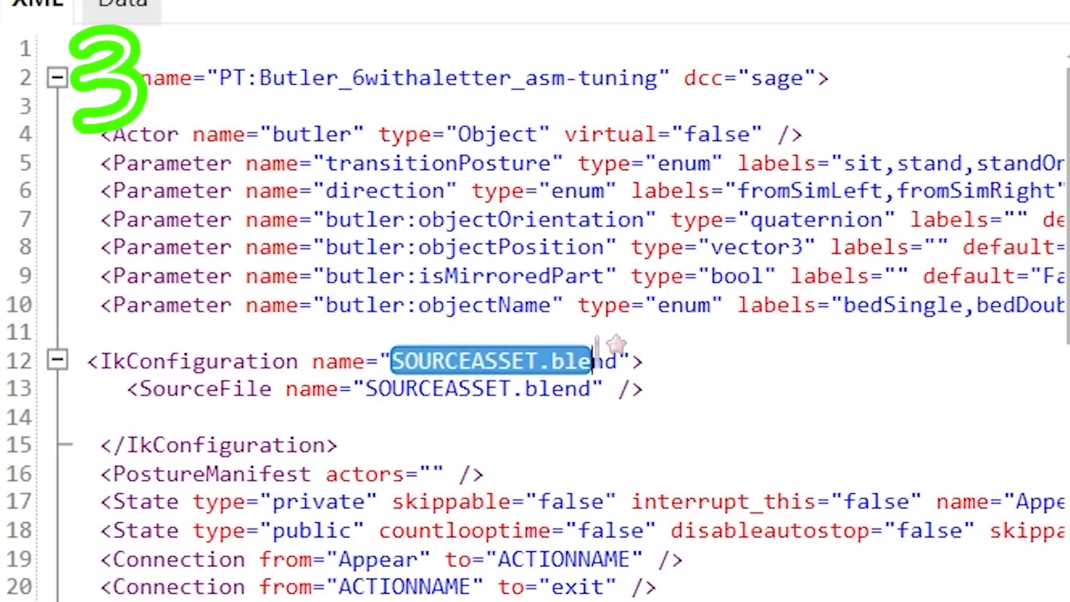
Replace every occurrence of SOURCEASSET.blend with a_butler_idle_adjustCuffs_x.blend in the Animation State Machine XML.
{"action": "key", "text": "ctrl+h"}
{"action": "left_click", "coordinate": [485, 497]}
{"action": "left_click", "coordinate": [319, 512]}
{"action": "left_click", "coordinate": [561, 104]}
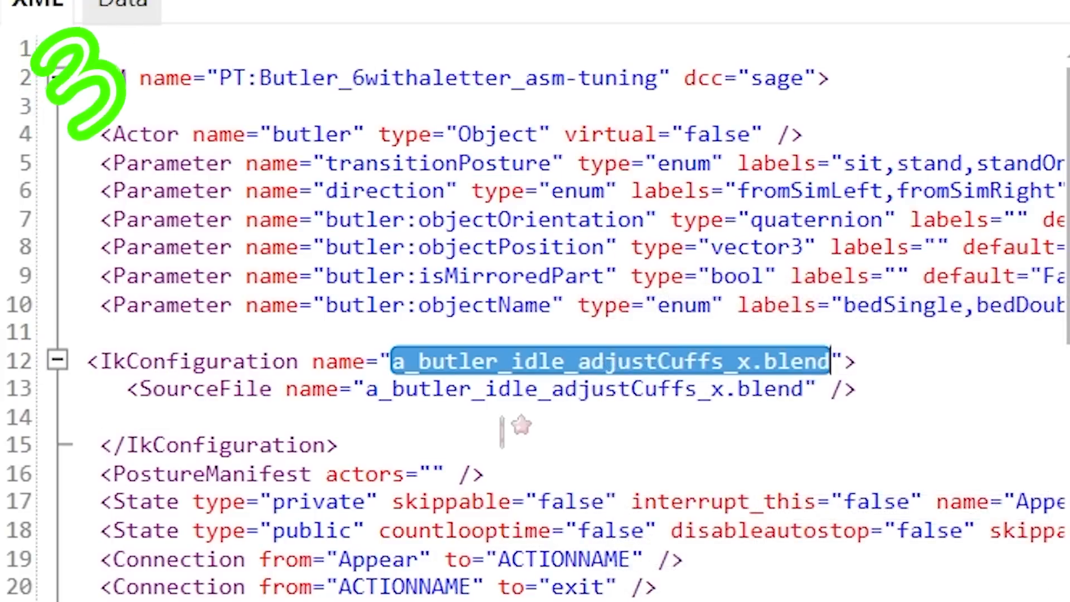
Replace every occurrence of ACTIONNAME with "idle" in the Animation State Machine XML.
{"action": "scroll", "coordinate": [468, 496], "scroll_direction": "down", "scroll_amount": 2}
{"action": "double_click", "coordinate": [287, 500]}
{"action": "key", "text": "ctrl+h"}
{"action": "left_click", "coordinate": [273, 509]}
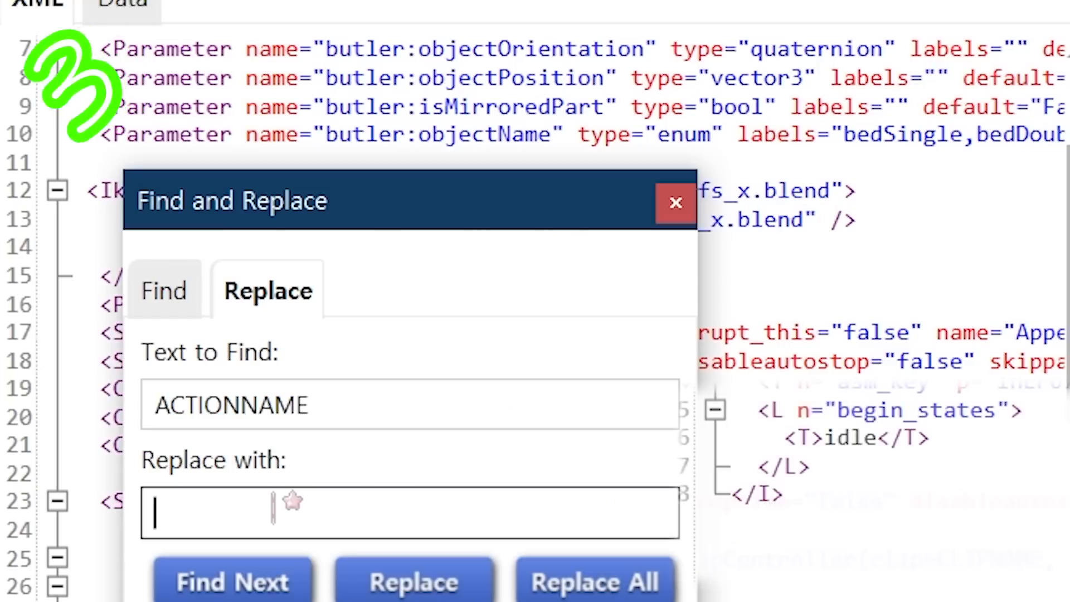
{"action": "left_click", "coordinate": [601, 562]}
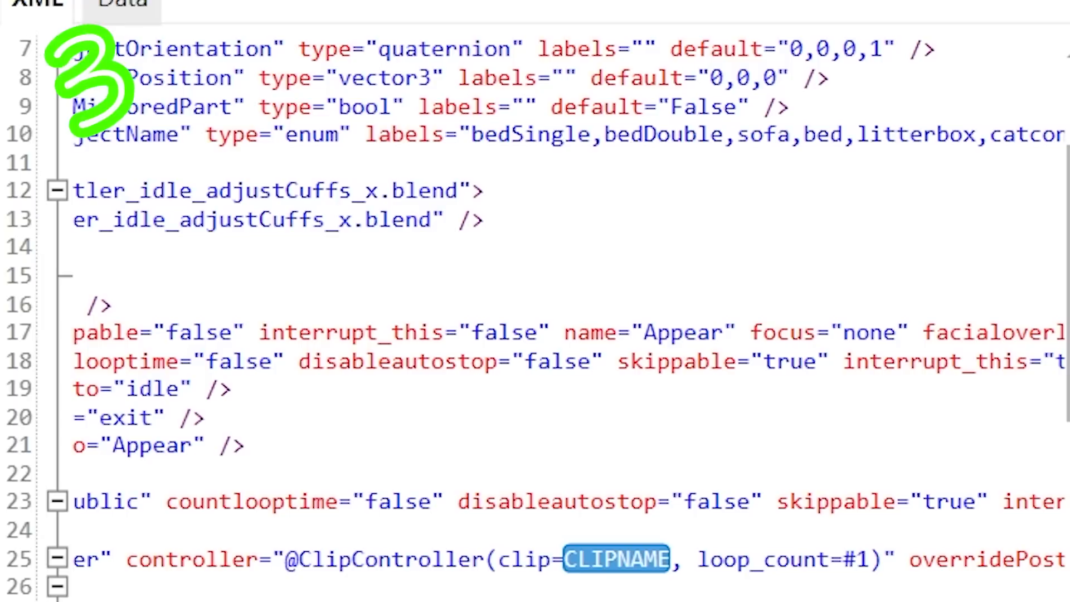
{"action": "key", "text": "ctrl+h"}
{"action": "left_click", "coordinate": [210, 440]}
{"action": "key", "text": "ctrl+v"}
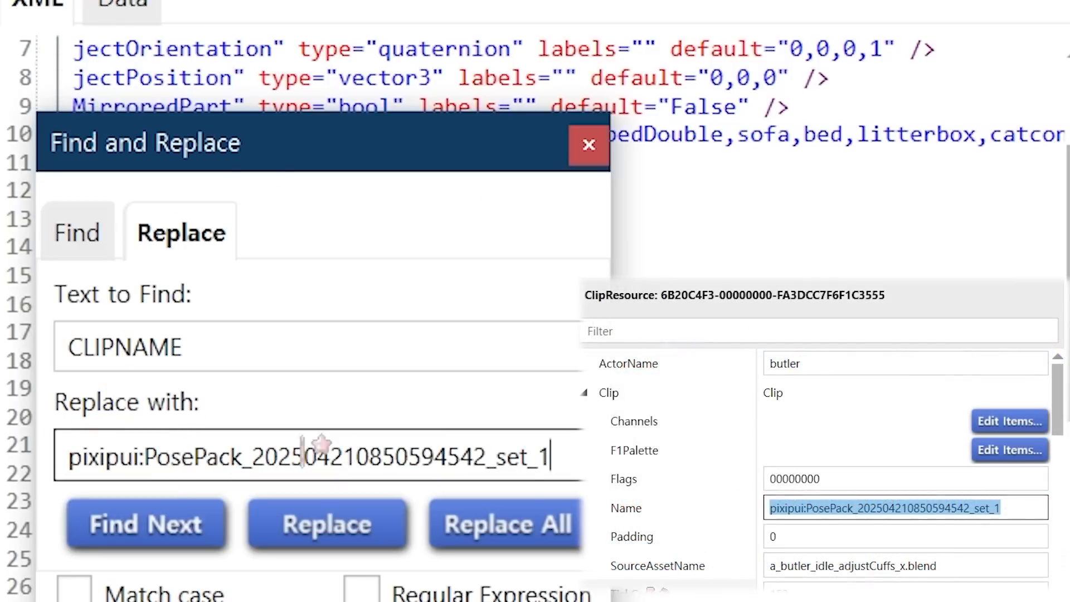
{"action": "left_click", "coordinate": [532, 522]}
{"action": "left_click", "coordinate": [285, 504]}
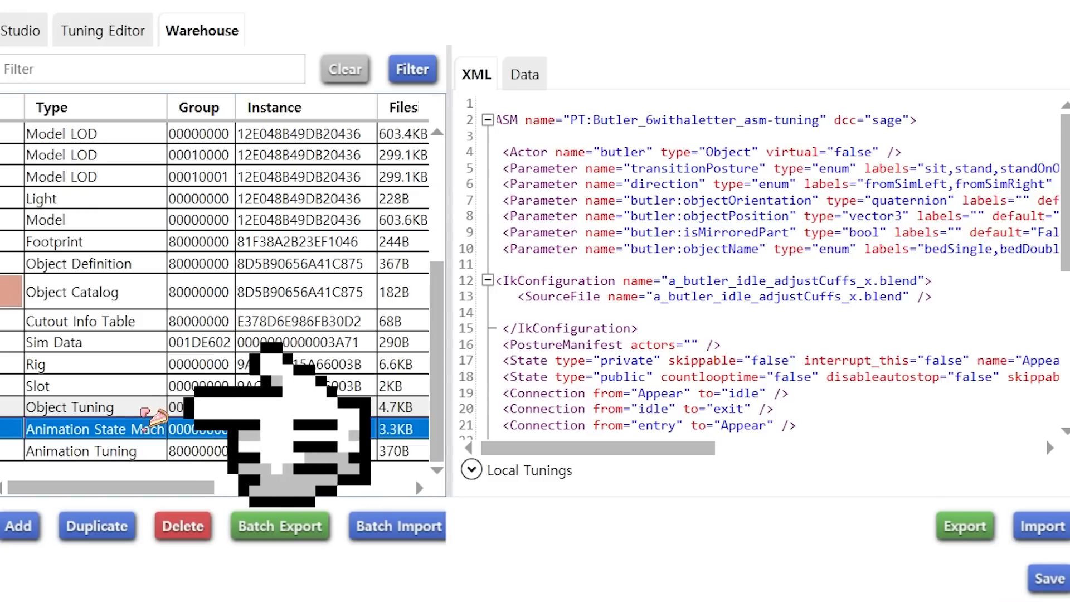
{"action": "left_click", "coordinate": [143, 408]}
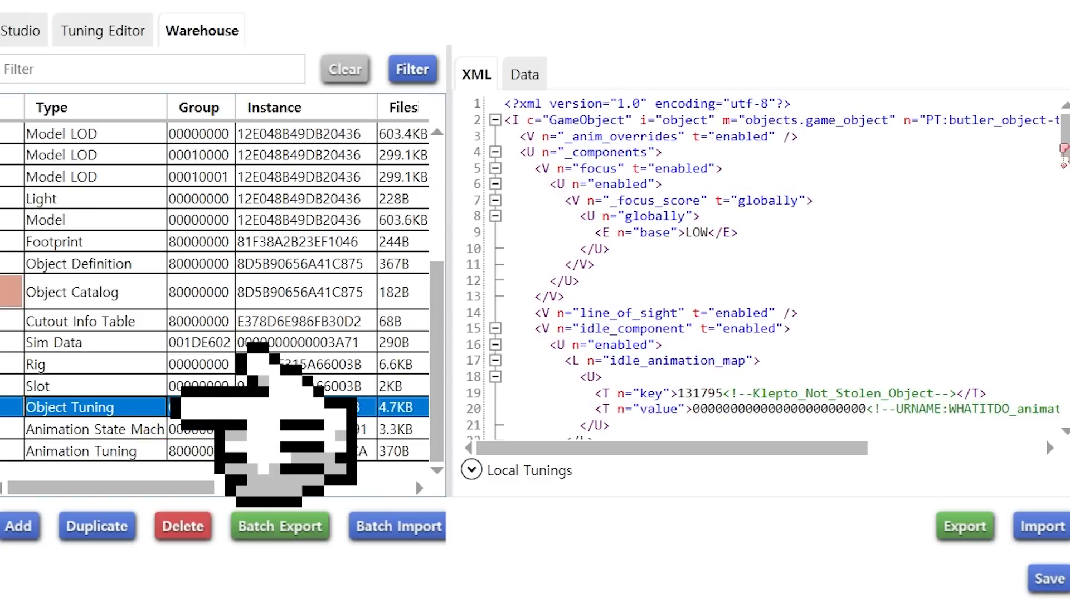
{"action": "scroll", "coordinate": [931, 266], "scroll_direction": "down", "scroll_amount": 4}
{"action": "scroll", "coordinate": [987, 239], "scroll_direction": "right", "scroll_amount": 3}
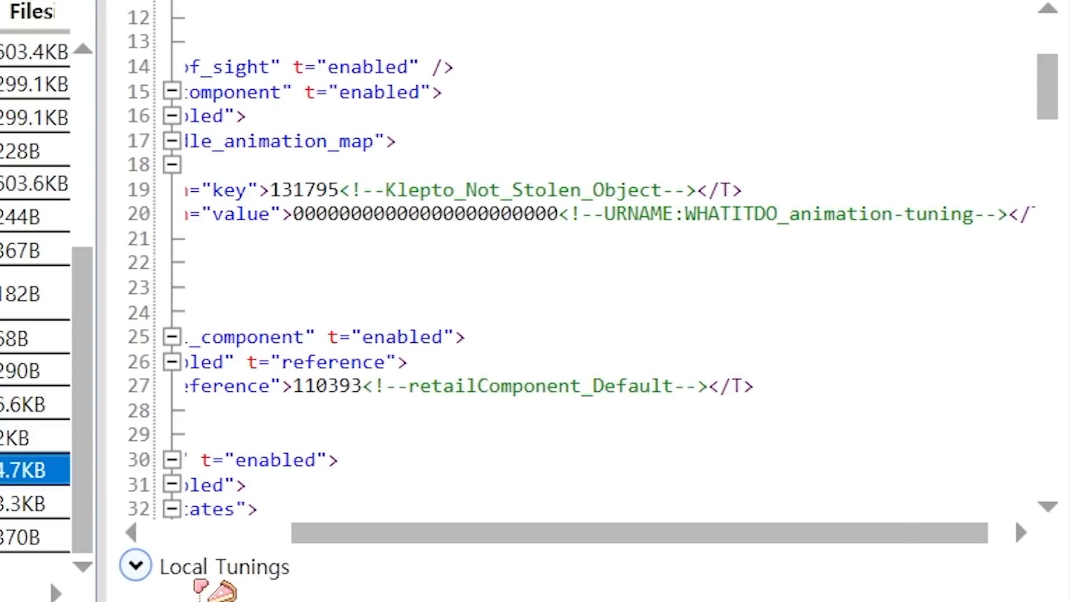
{"action": "left_click", "coordinate": [200, 582]}
{"action": "left_click_drag", "start_coordinate": [674, 518], "coordinate": [131, 517]}
{"action": "key", "text": "ctrl+c"}
{"action": "left_click_drag", "start_coordinate": [293, 214], "coordinate": [1015, 214]}
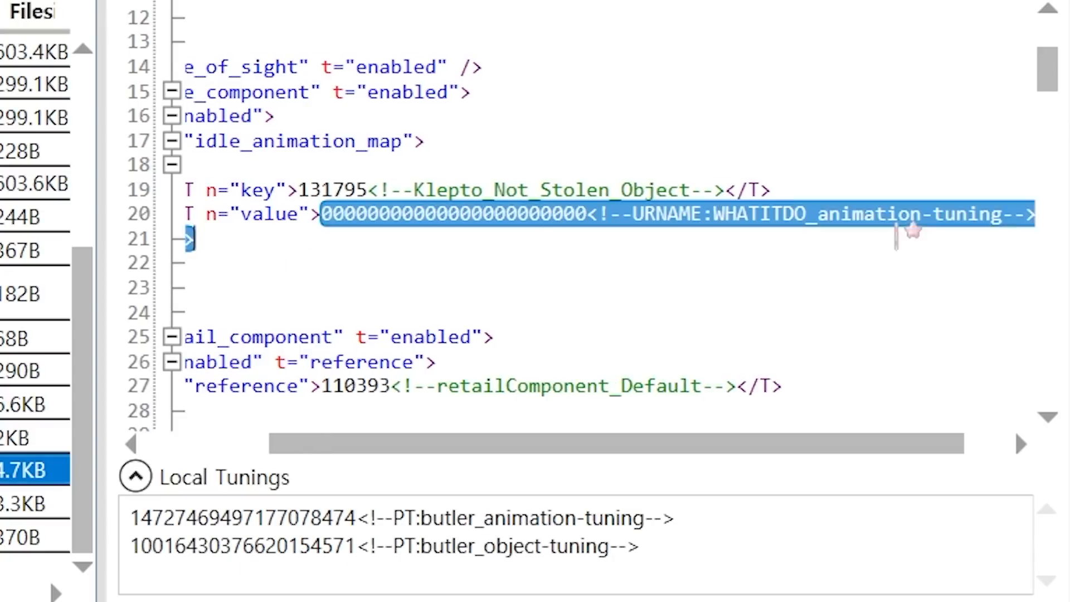
{"action": "key", "text": "ctrl+v"}
{"action": "left_click", "coordinate": [287, 475]}
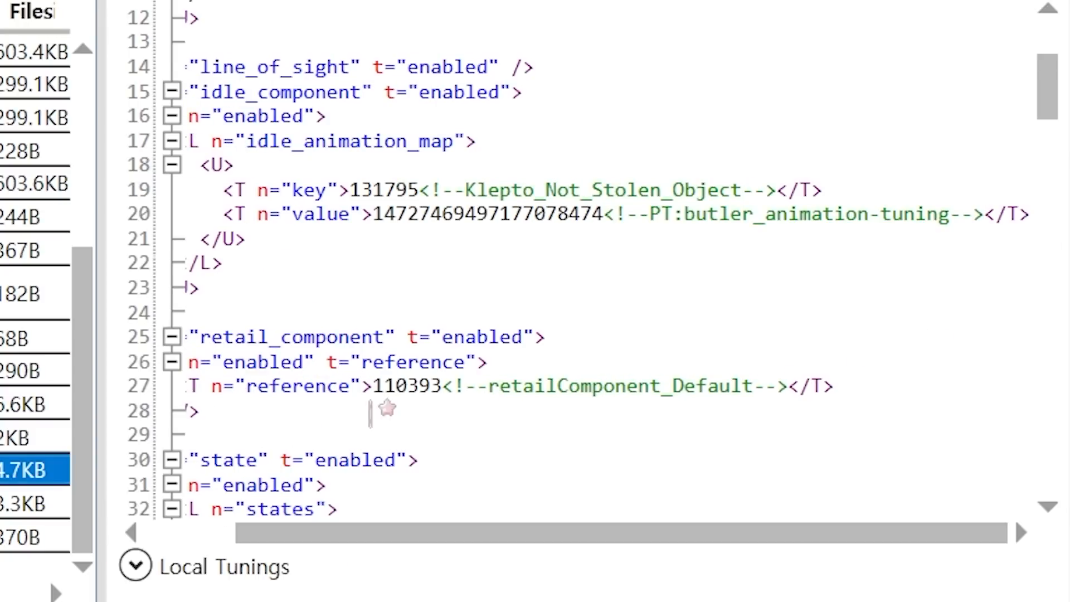